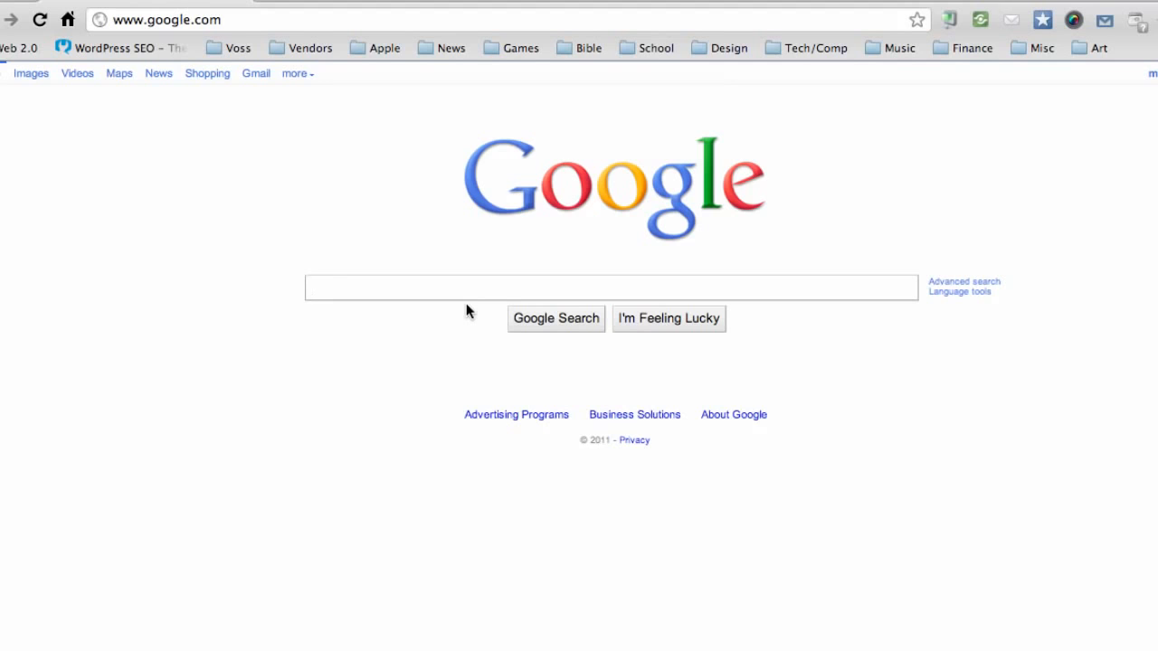
# Step: Search Google for "eclipse download" and open the Eclipse Downloads result
pyautogui.write('ecli')
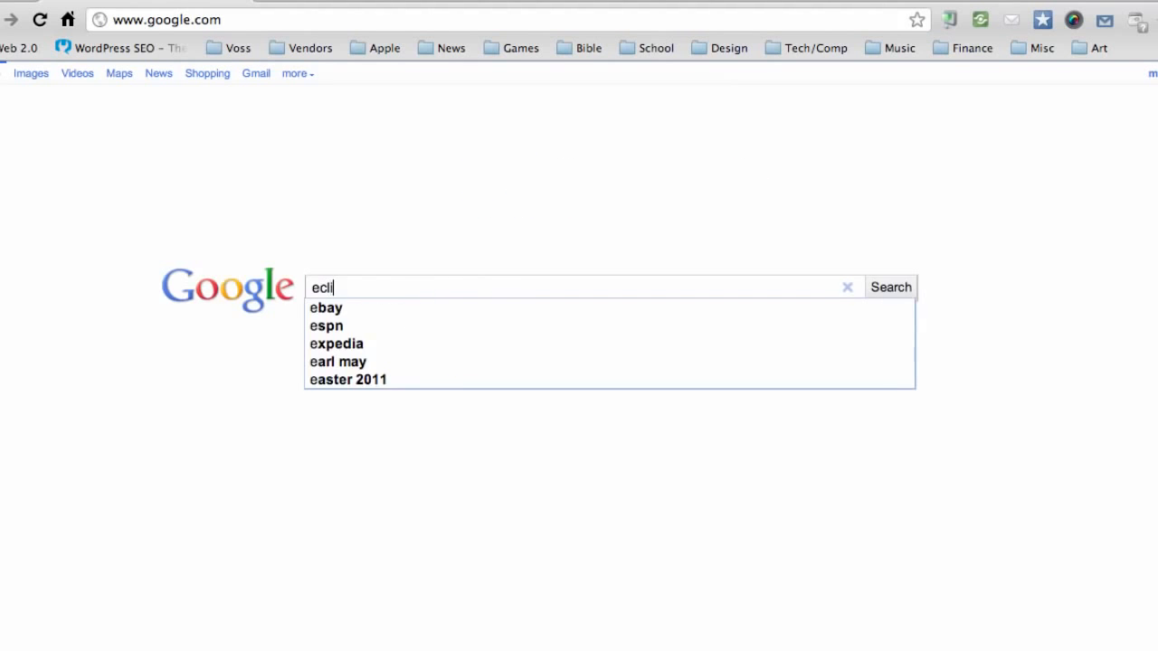
pyautogui.write('s')
pyautogui.press('BackSpace')
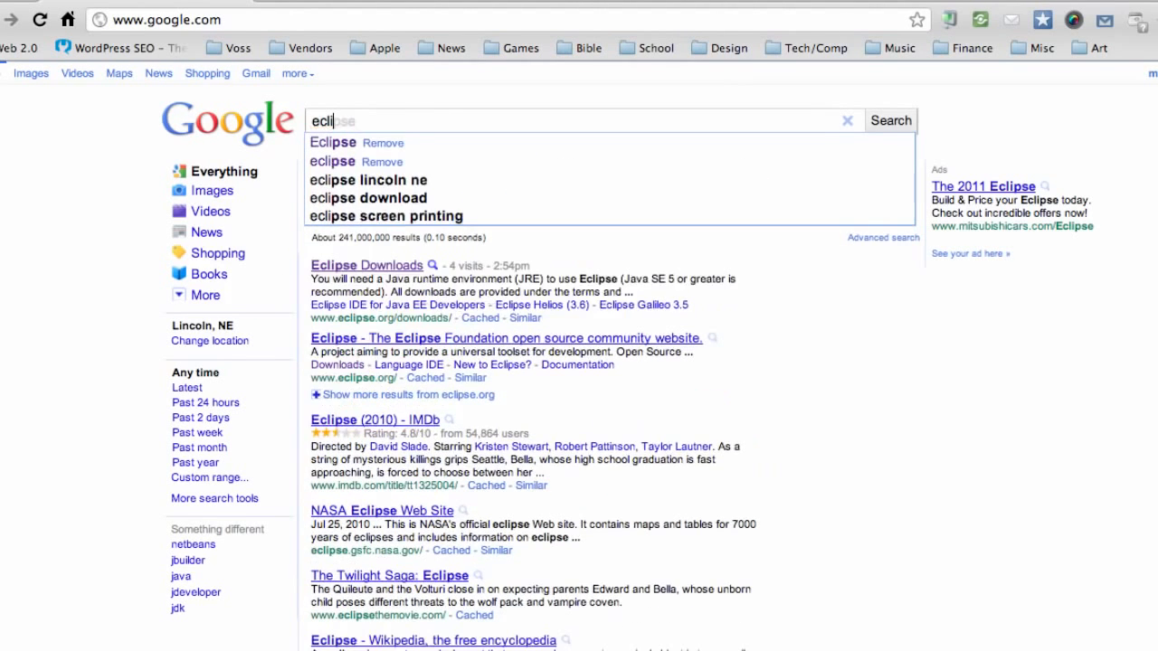
pyautogui.write('pse down')
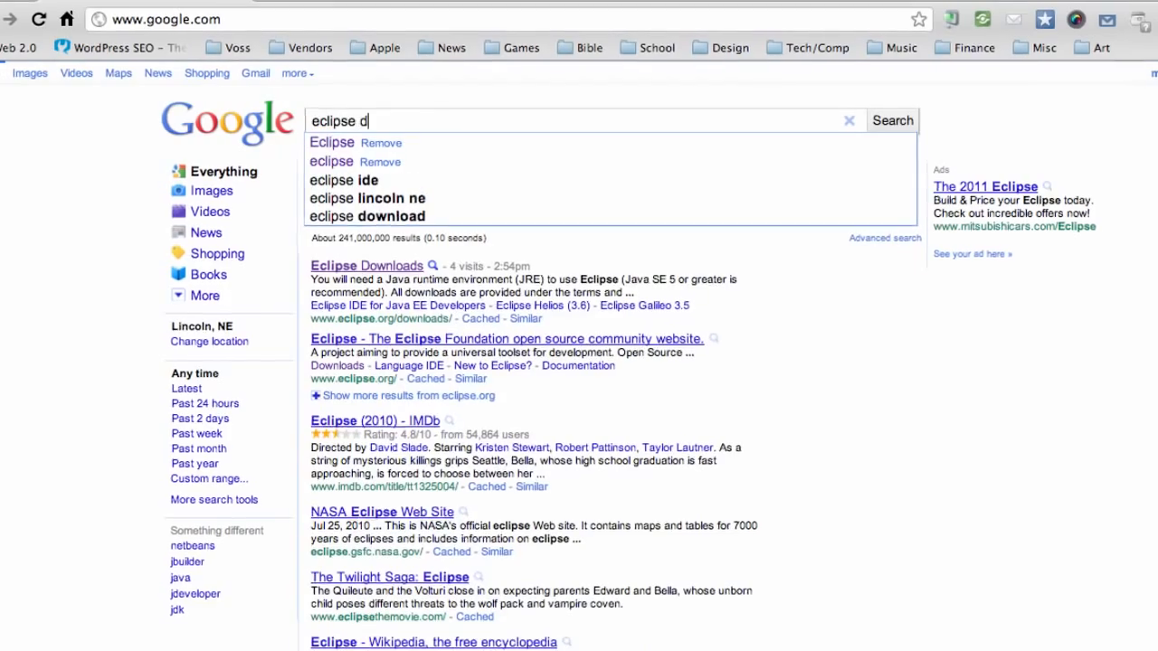
pyautogui.write('load')
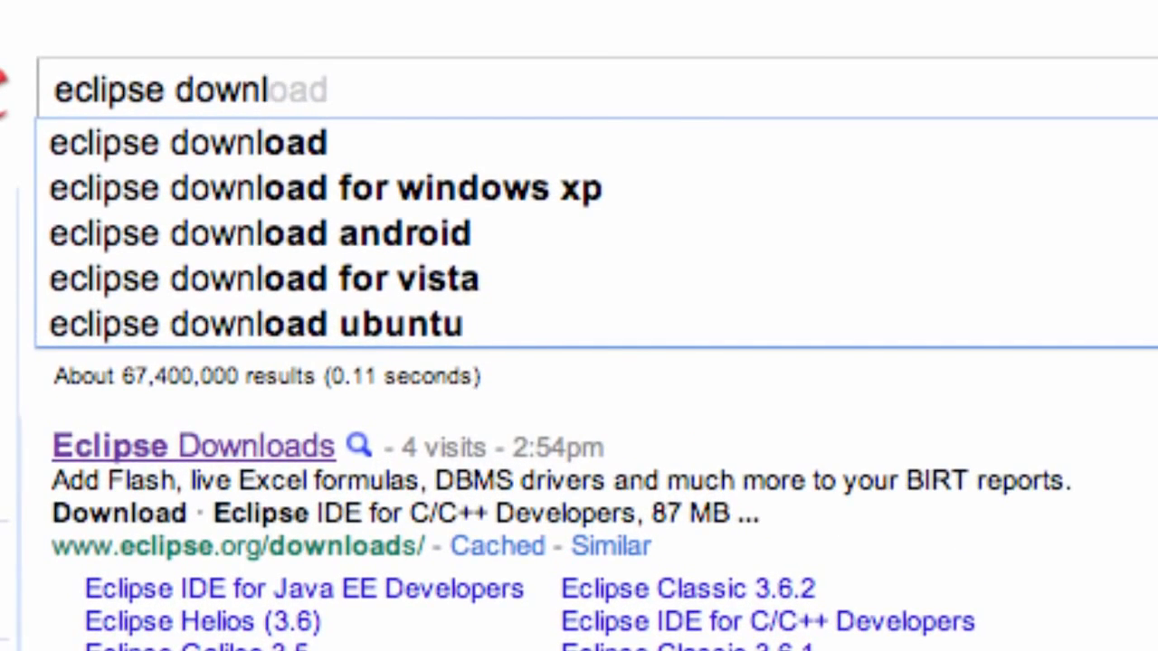
pyautogui.press('Return')
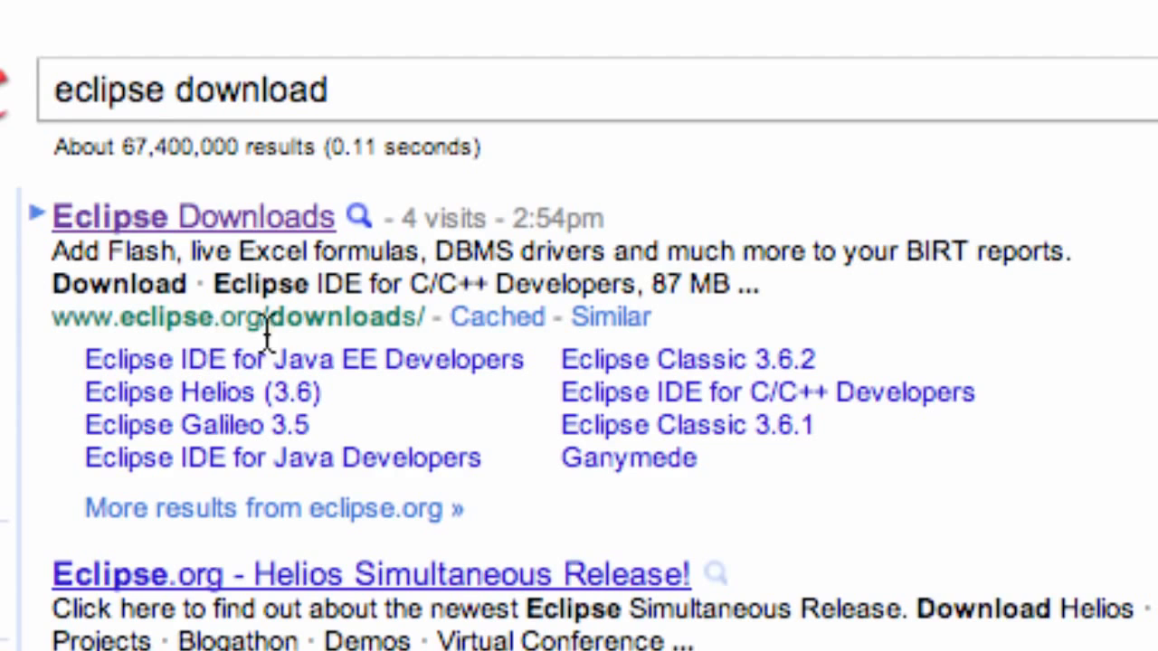
pyautogui.click(201, 219)
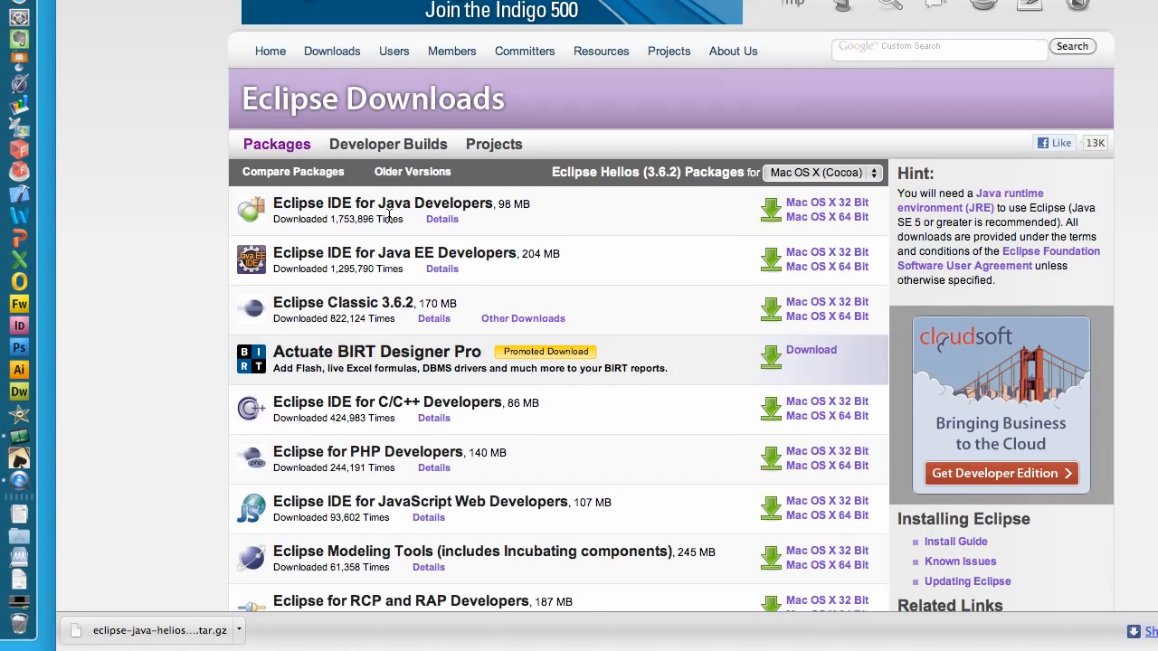
# Step: Choose the Mac OS X 32 Bit download of Eclipse IDE for Java Developers and review the available mirrors
pyautogui.scroll(-1, 583, 325)
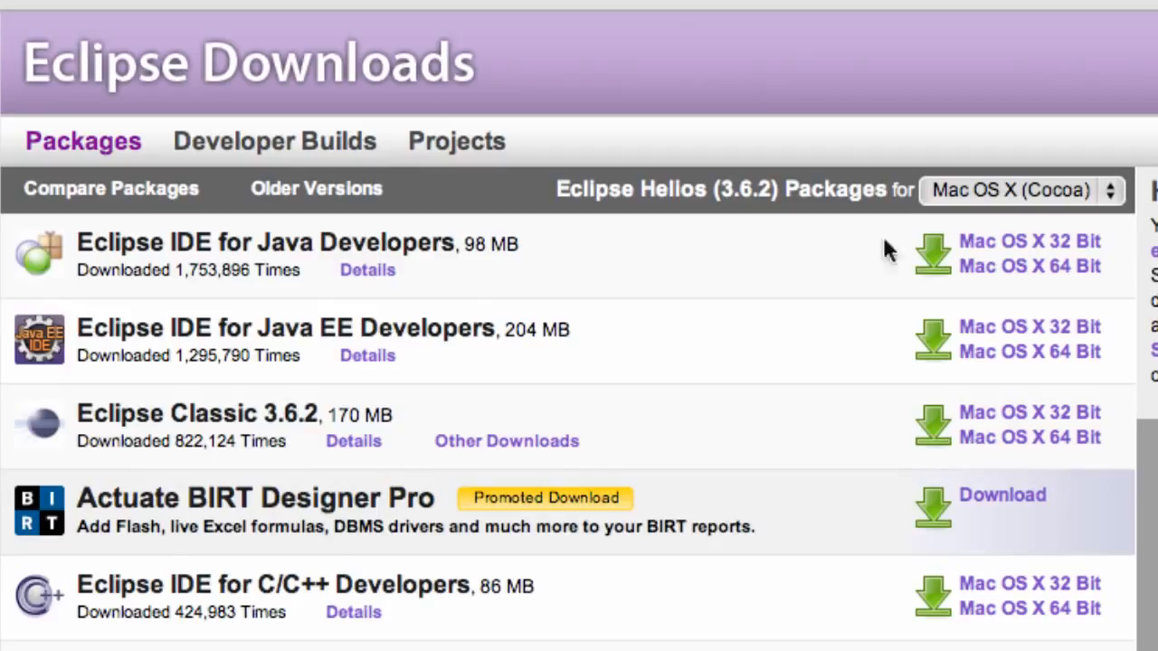
pyautogui.click(1098, 199)
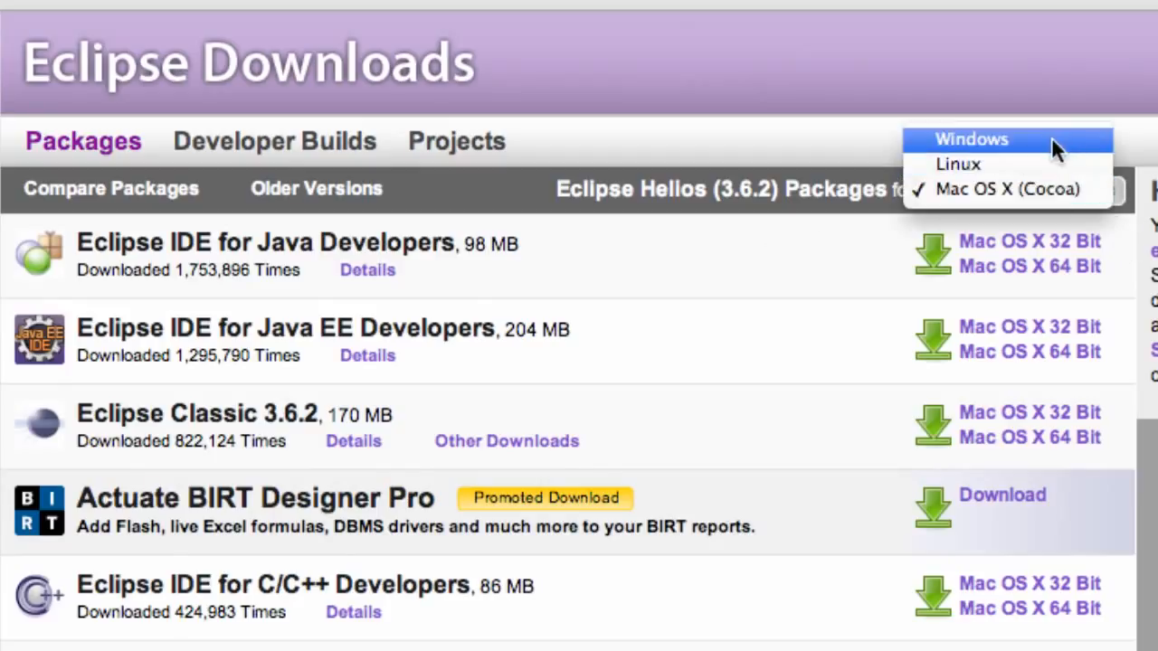
pyautogui.click(995, 185)
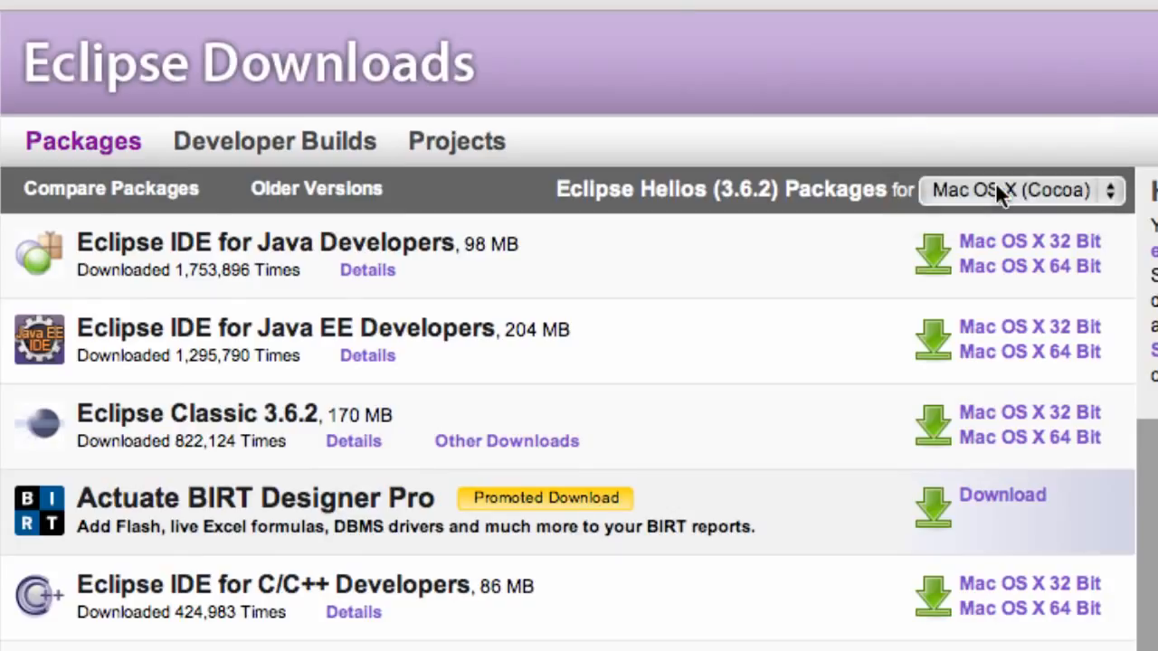
pyautogui.click(1044, 243)
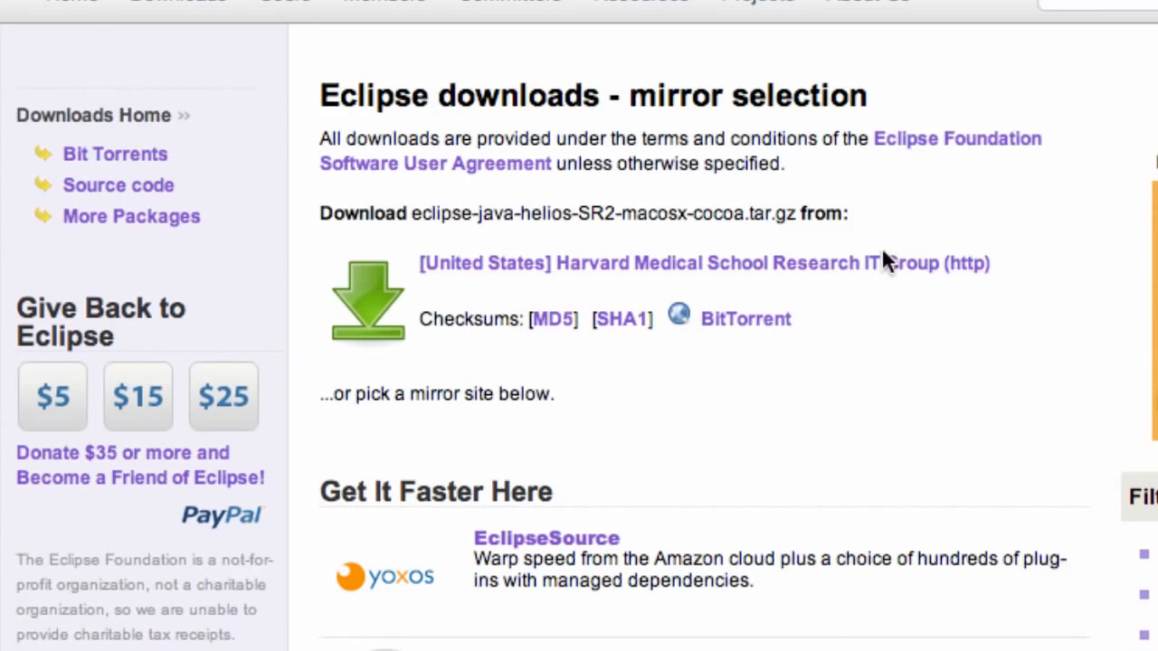
pyautogui.scroll(-10, 807, 422)
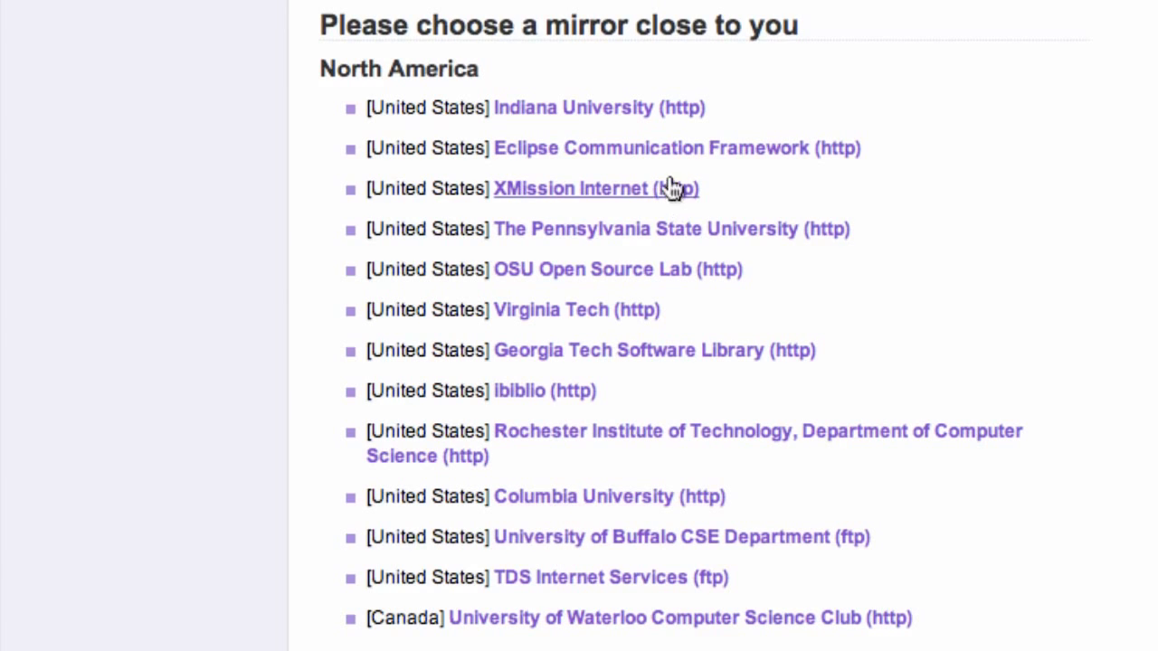
pyautogui.scroll(10, 595, 366)
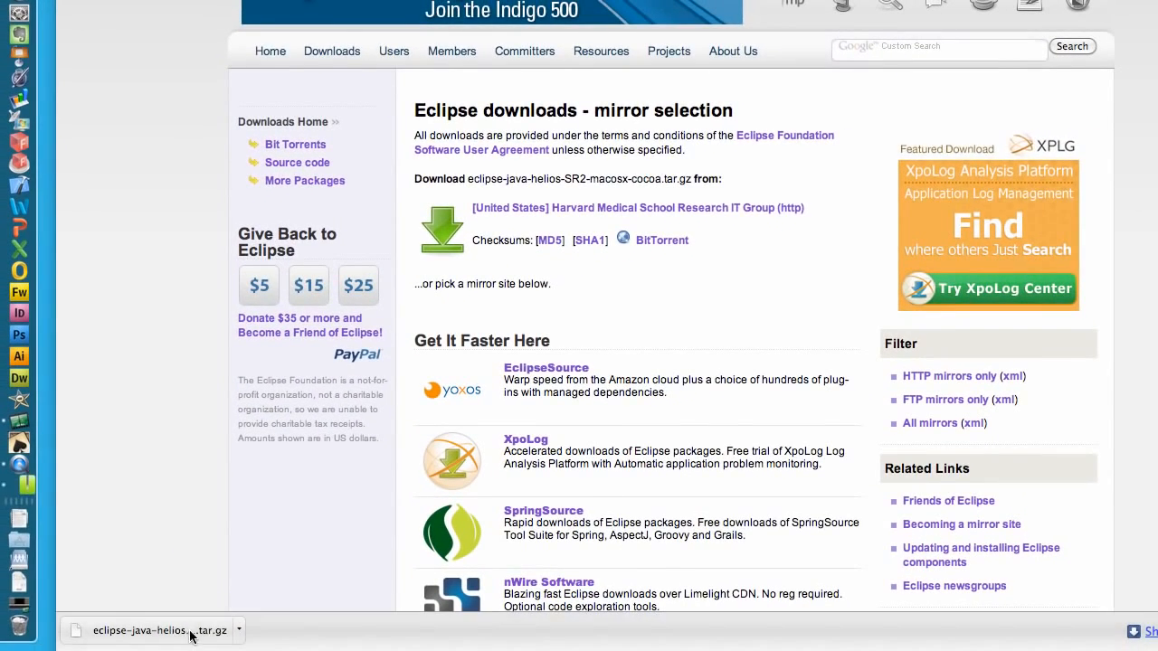
# Step: Open the downloaded eclipse-java-helios archive and place the extracted eclipse folder on Macintosh HD
pyautogui.click(190, 633)
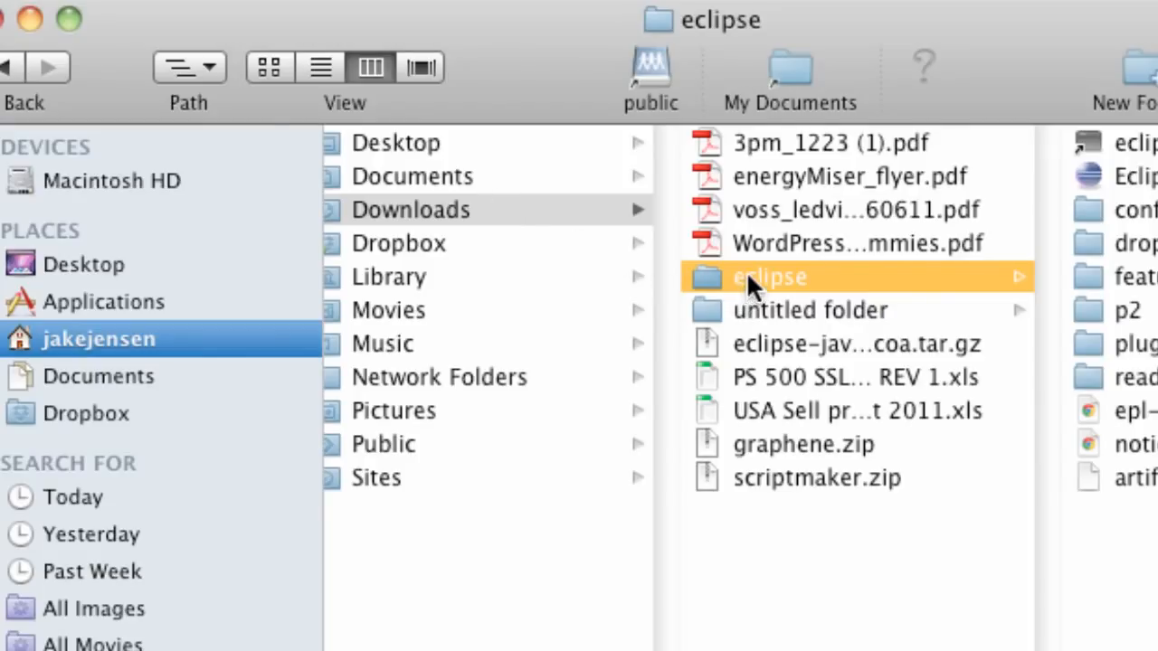
pyautogui.moveTo(746, 270); pyautogui.dragTo(156, 178)
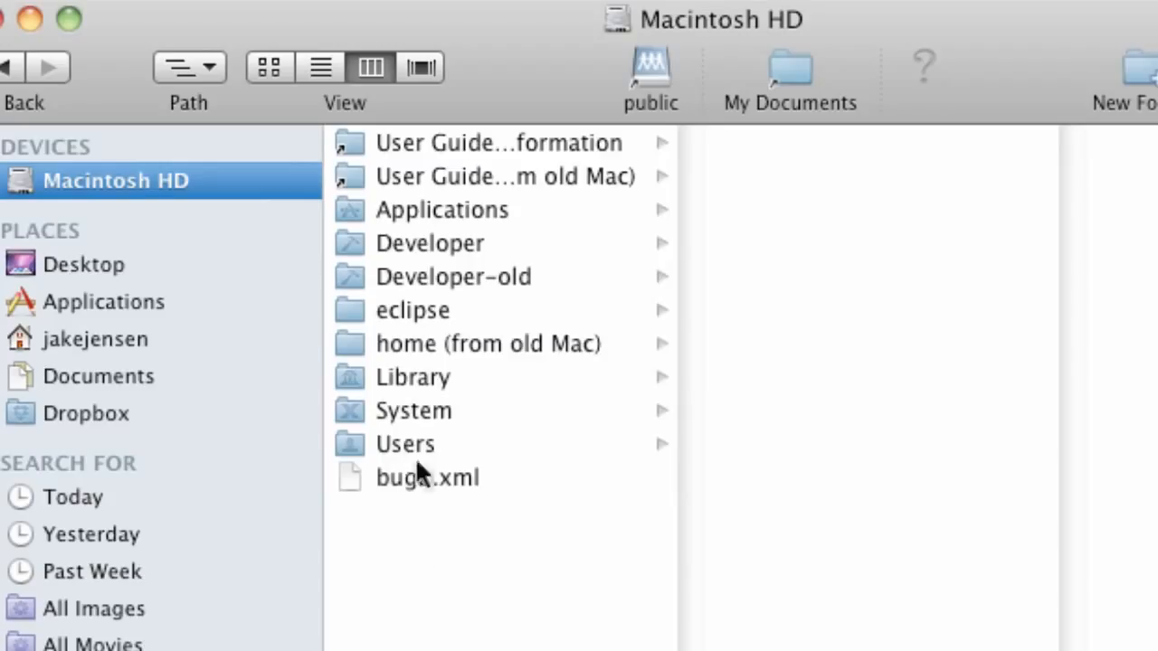
# Step: Launch the Eclipse application from the eclipse folder on Macintosh HD and allow it to open
pyautogui.click(413, 313)
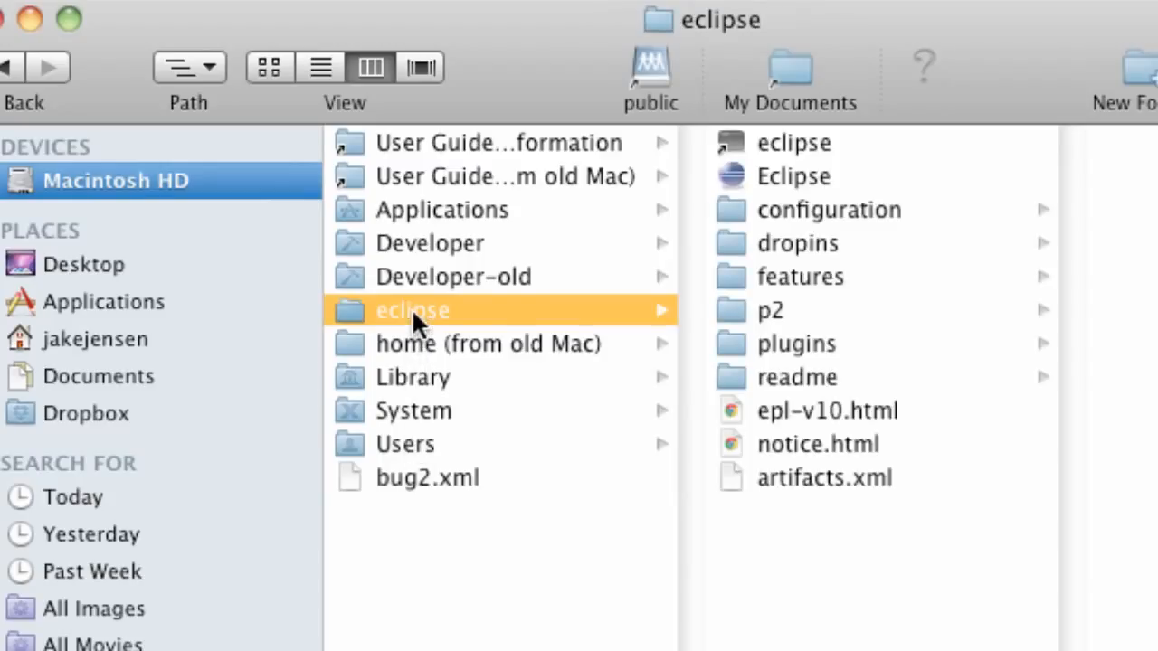
pyautogui.doubleClick(765, 174)
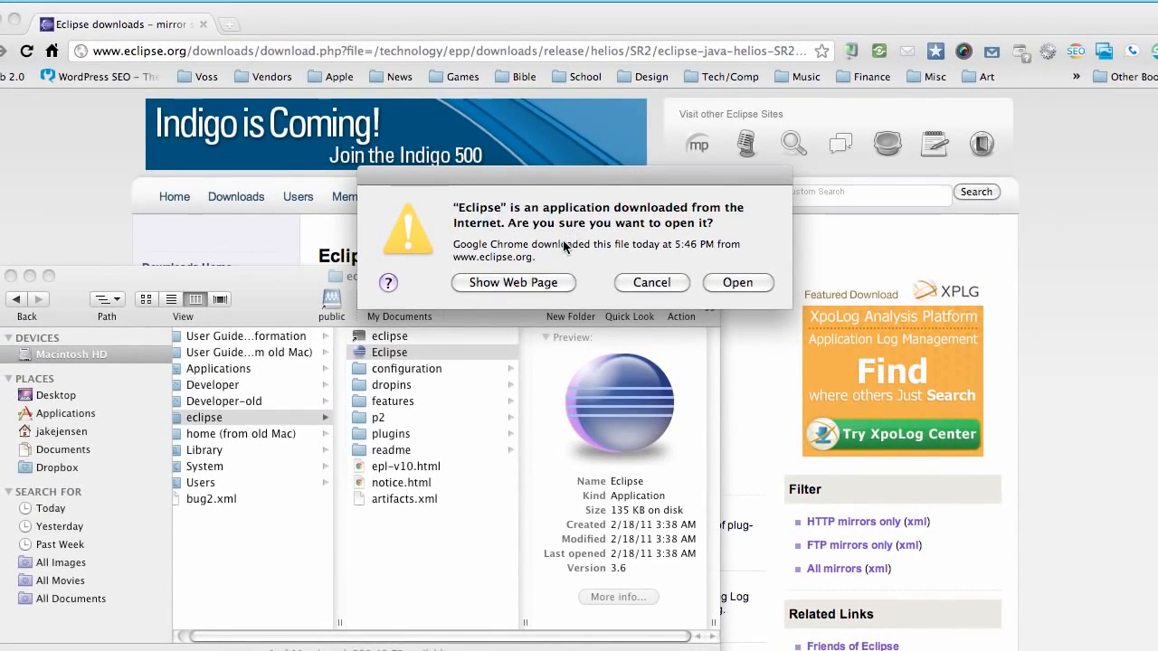
pyautogui.click(732, 284)
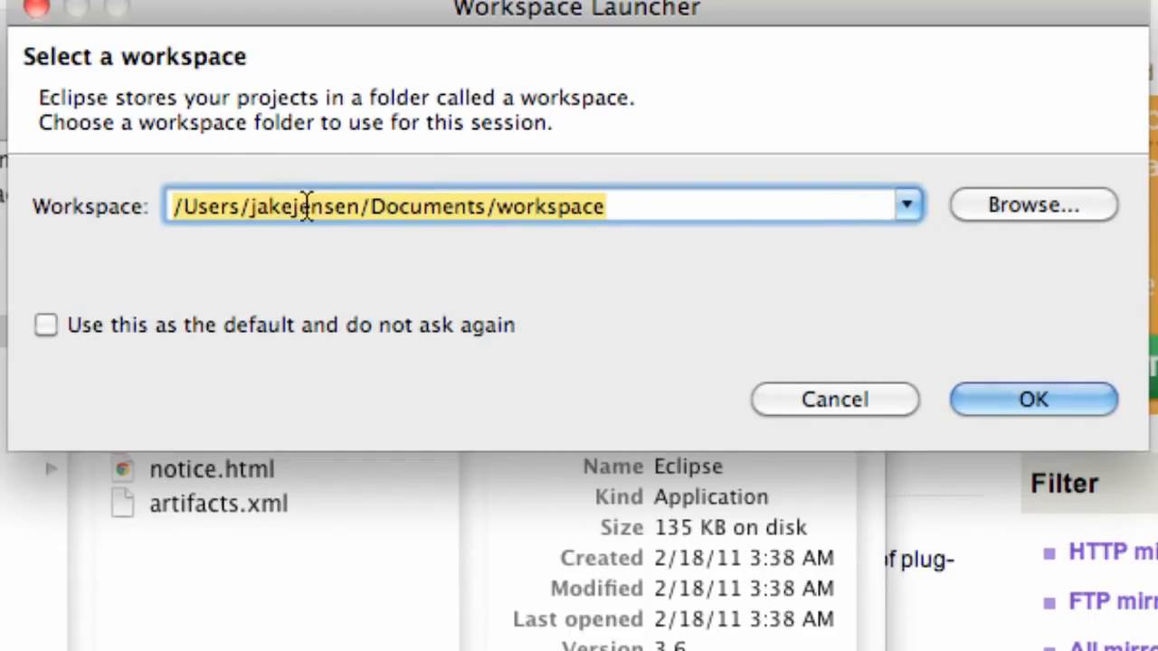
# Step: Create a folder named thenewboston in Documents and start Eclipse with it as the workspace
pyautogui.moveTo(1021, 201); pyautogui.dragTo(987, 236)
pyautogui.click(1011, 209)
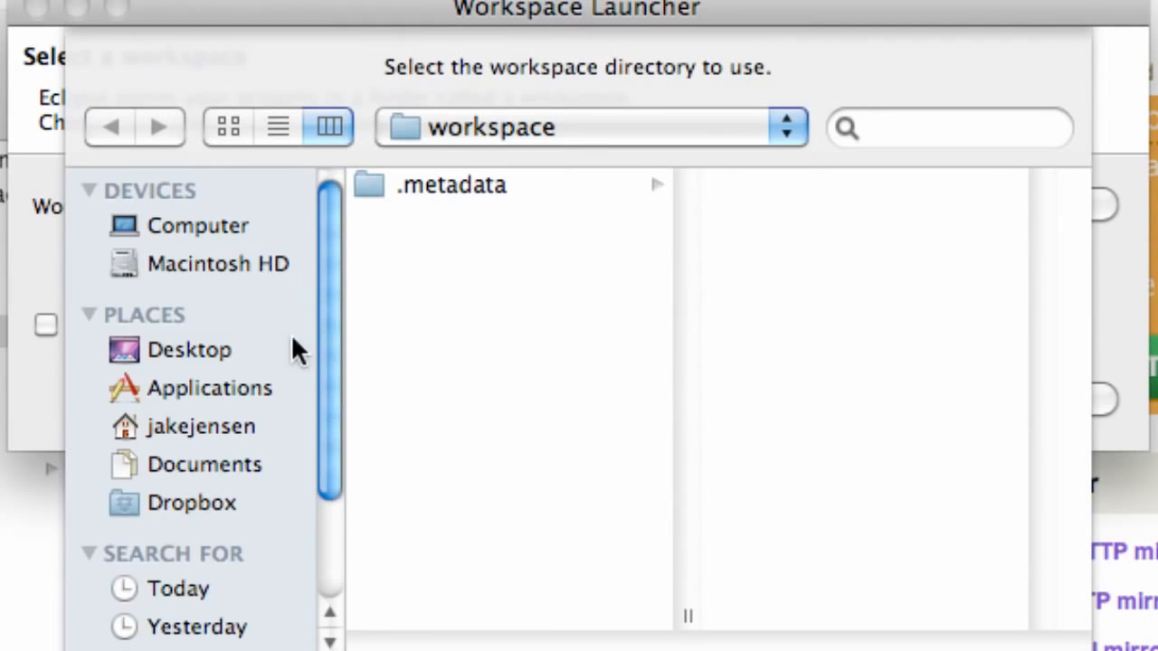
pyautogui.click(215, 464)
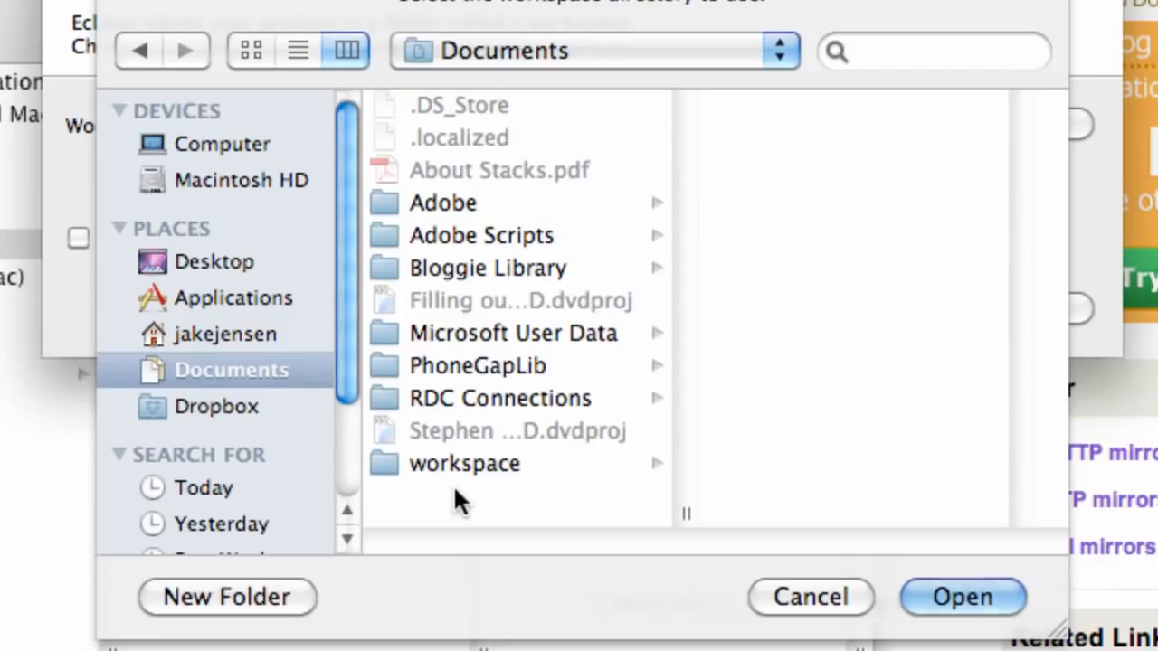
pyautogui.click(252, 599)
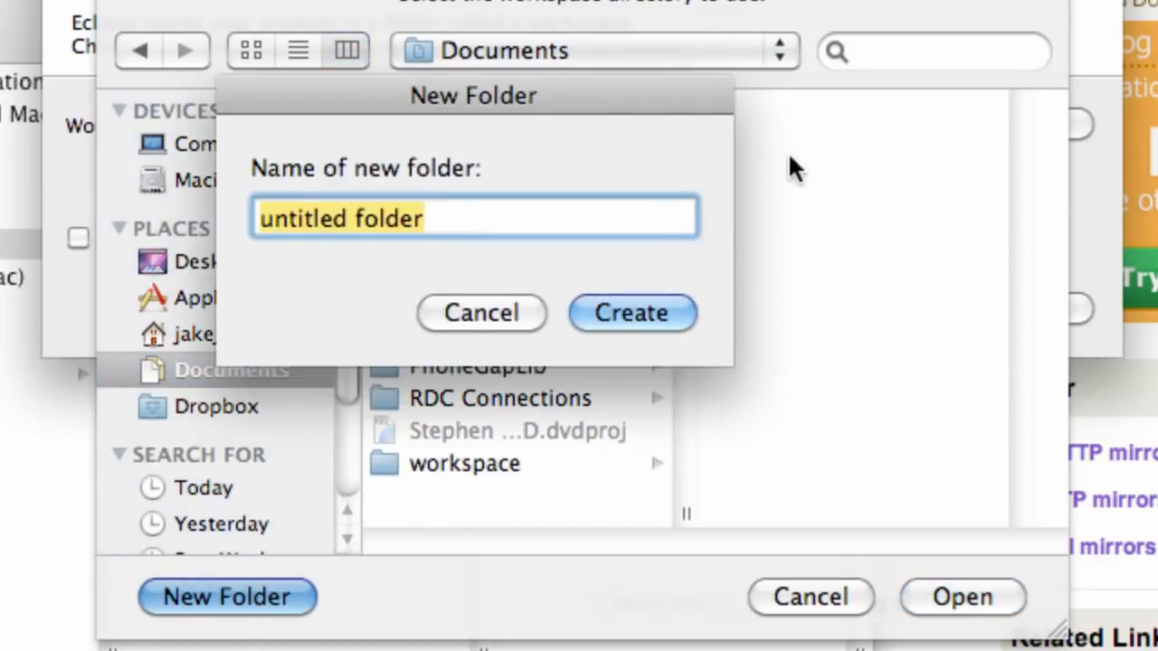
pyautogui.write('thenewboston')
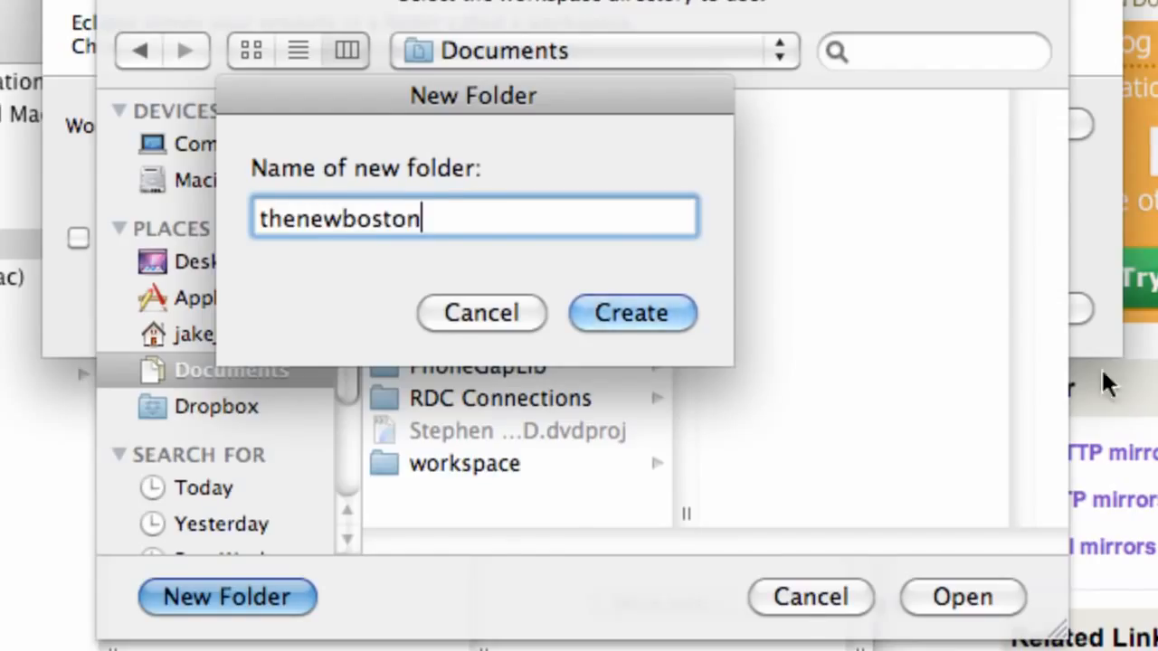
pyautogui.click(618, 316)
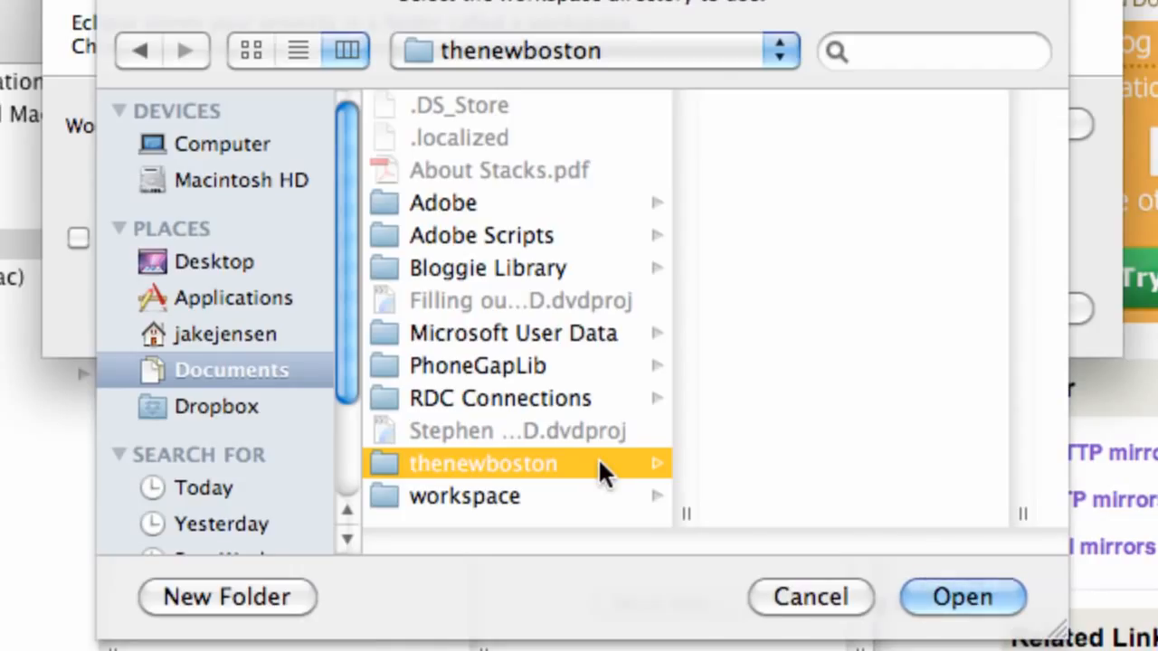
pyautogui.click(926, 594)
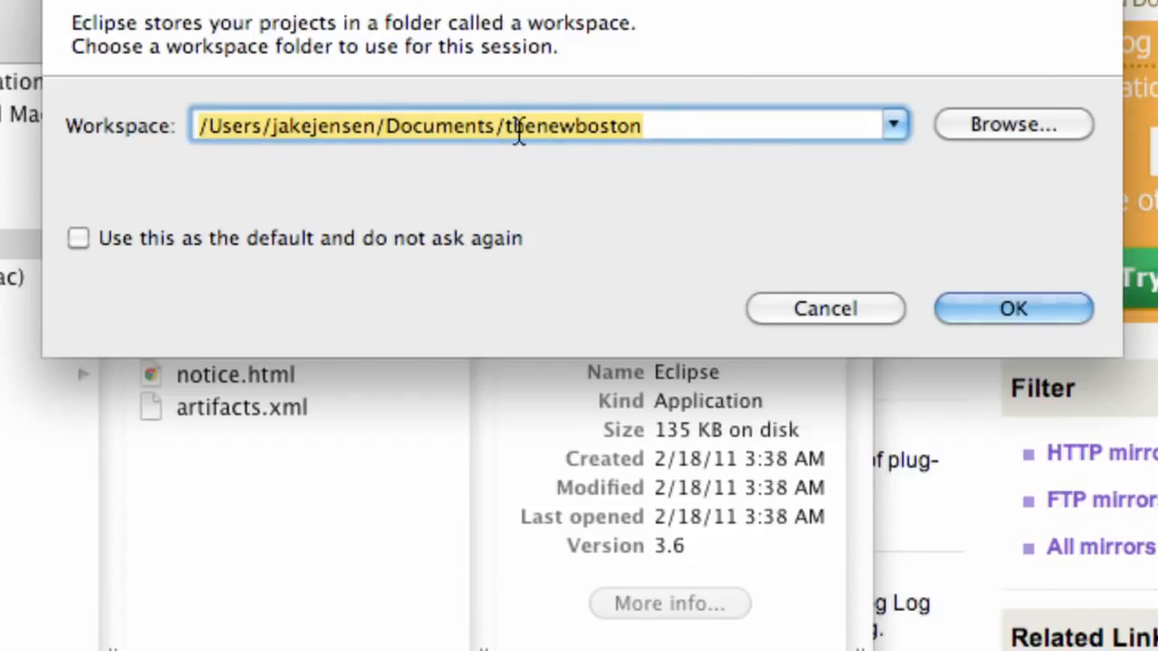
pyautogui.click(1014, 299)
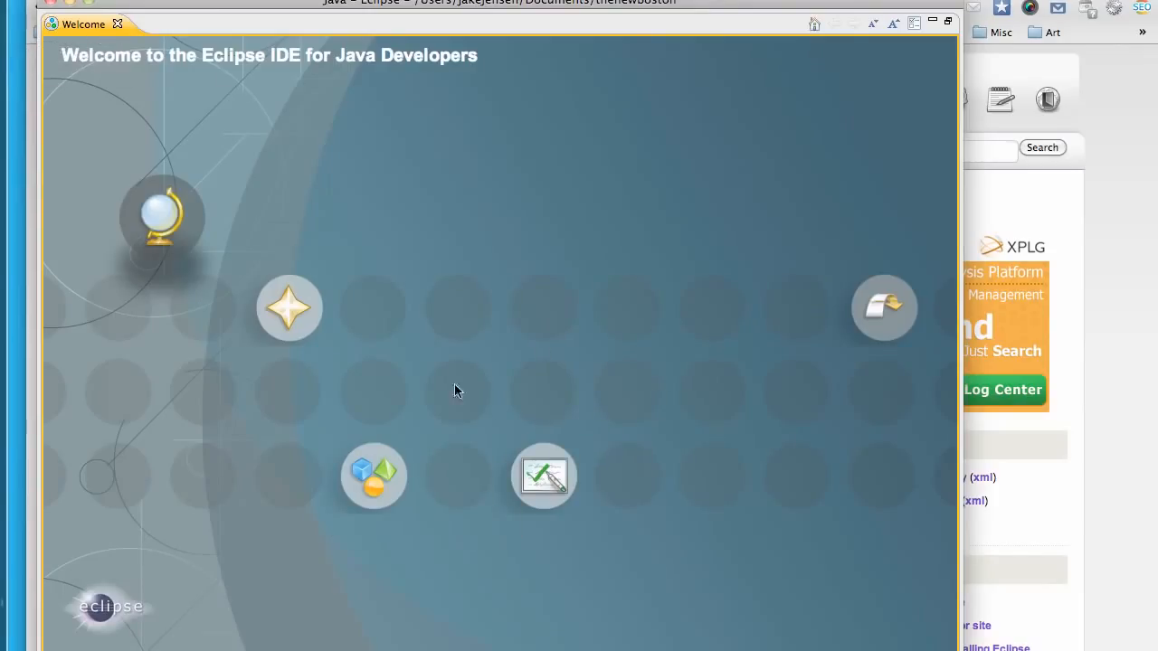
# Step: Close the Welcome page and reposition the Eclipse window so its title bar is fully visible
pyautogui.click(117, 25)
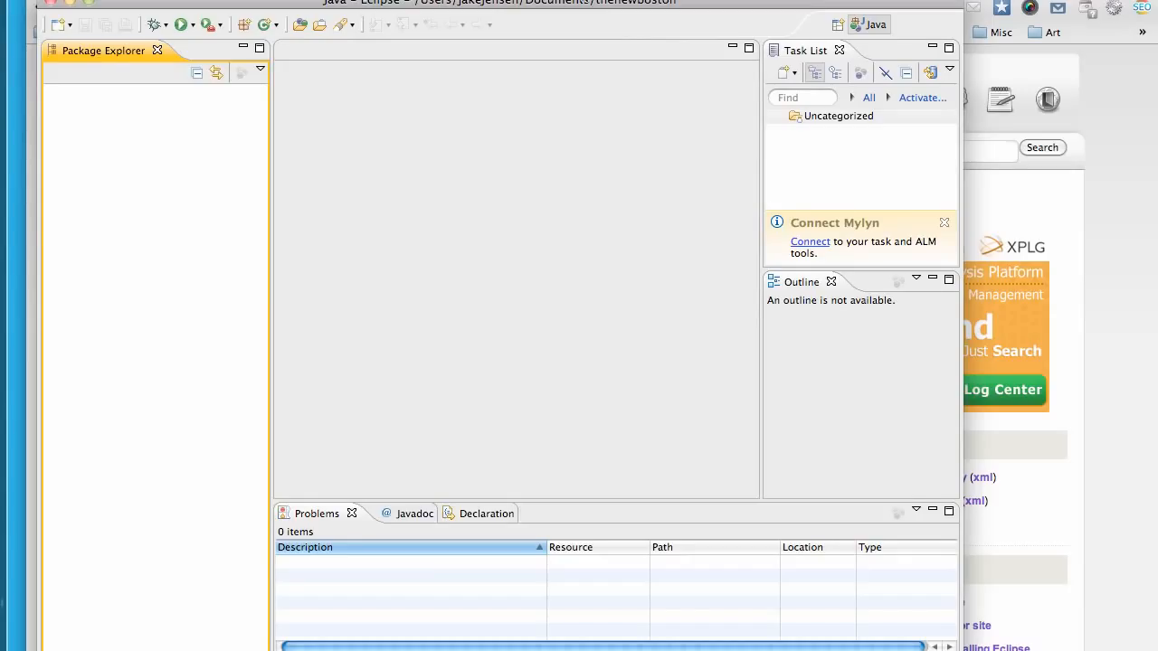
pyautogui.moveTo(585, 2); pyautogui.dragTo(548, 3)
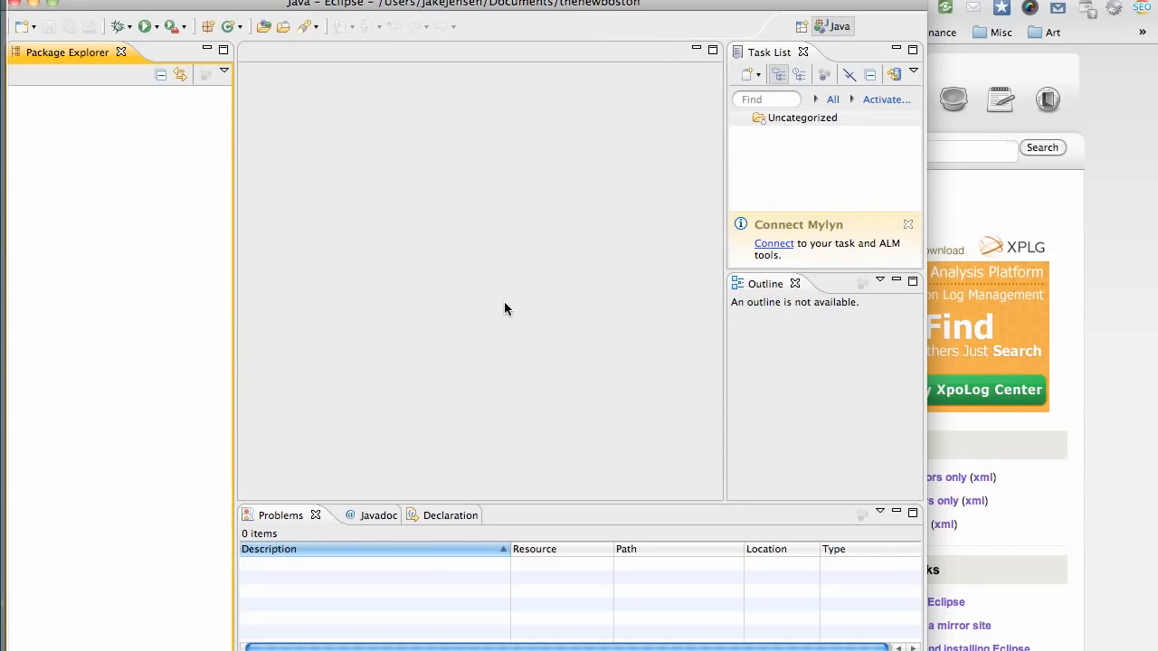
pyautogui.moveTo(457, 5); pyautogui.dragTo(465, 30)
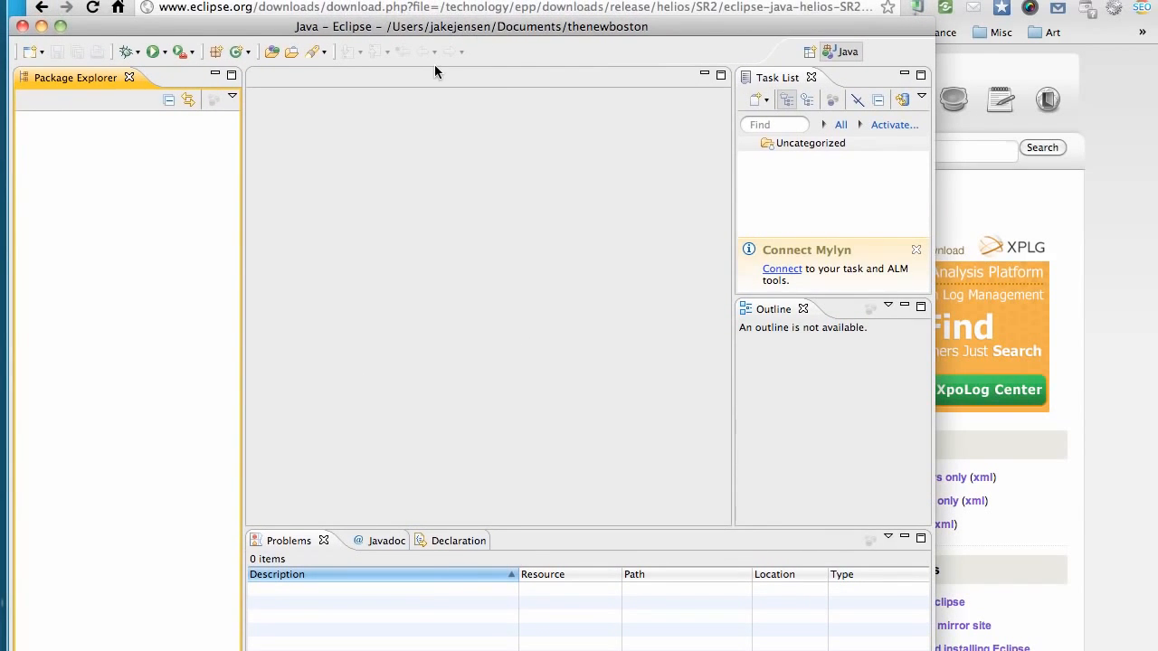
# Step: Switch to Chrome, search for "android adt" in a new tab, and open the ADT Plugin for Eclipse result
pyautogui.click(315, 0)
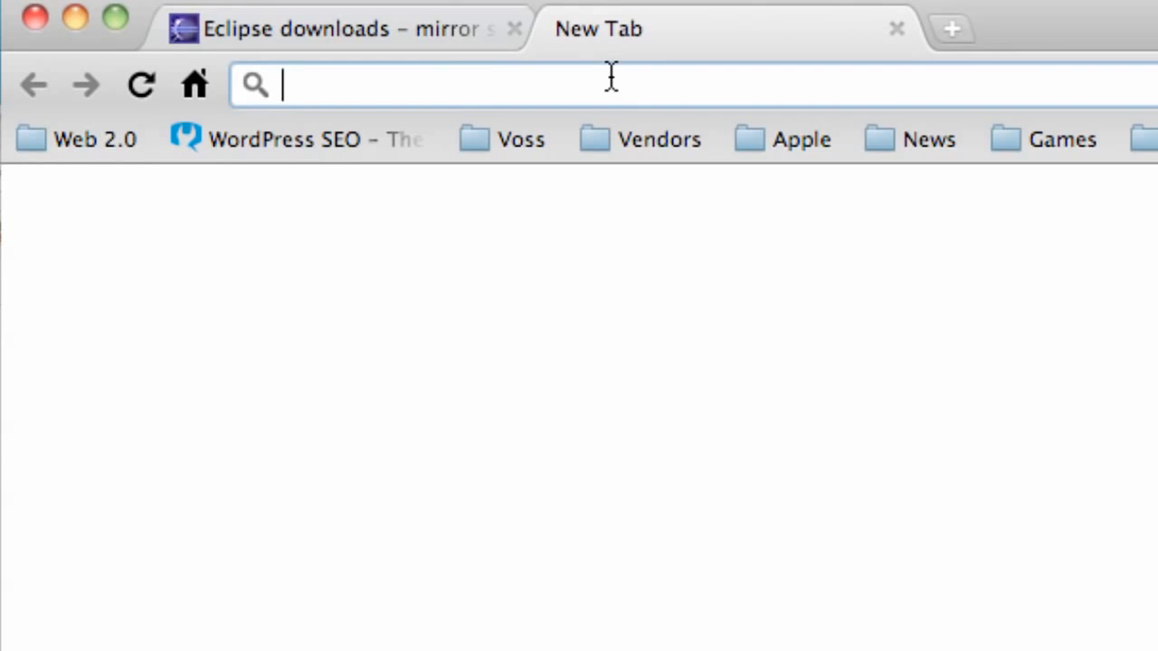
pyautogui.write('android adt')
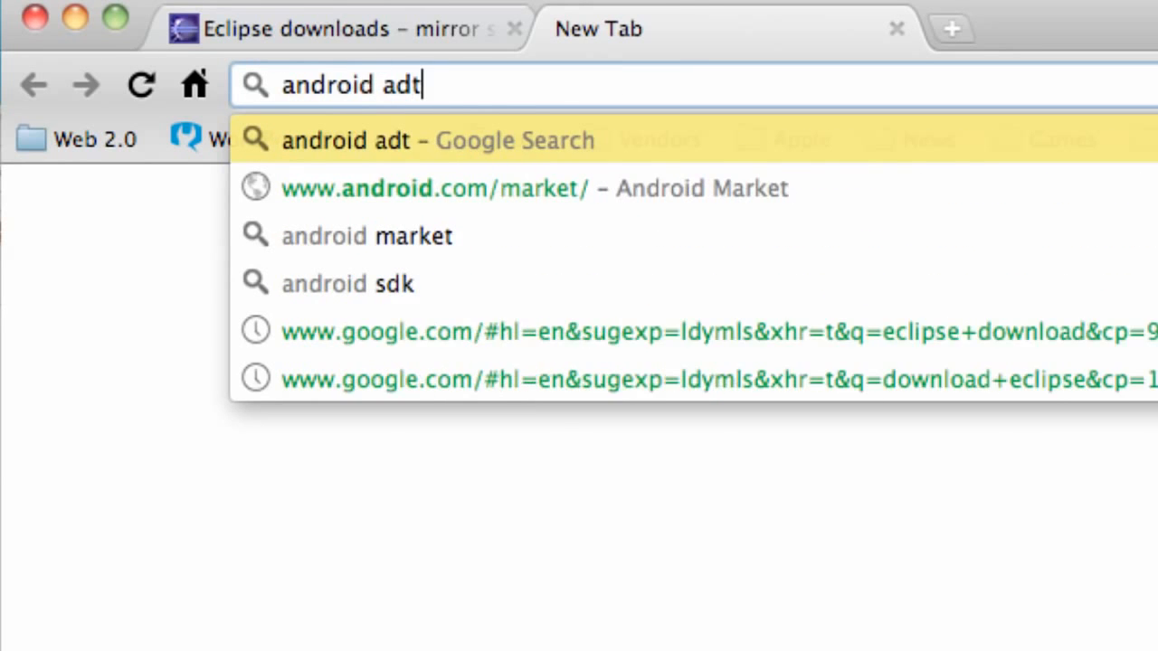
pyautogui.press('Return')
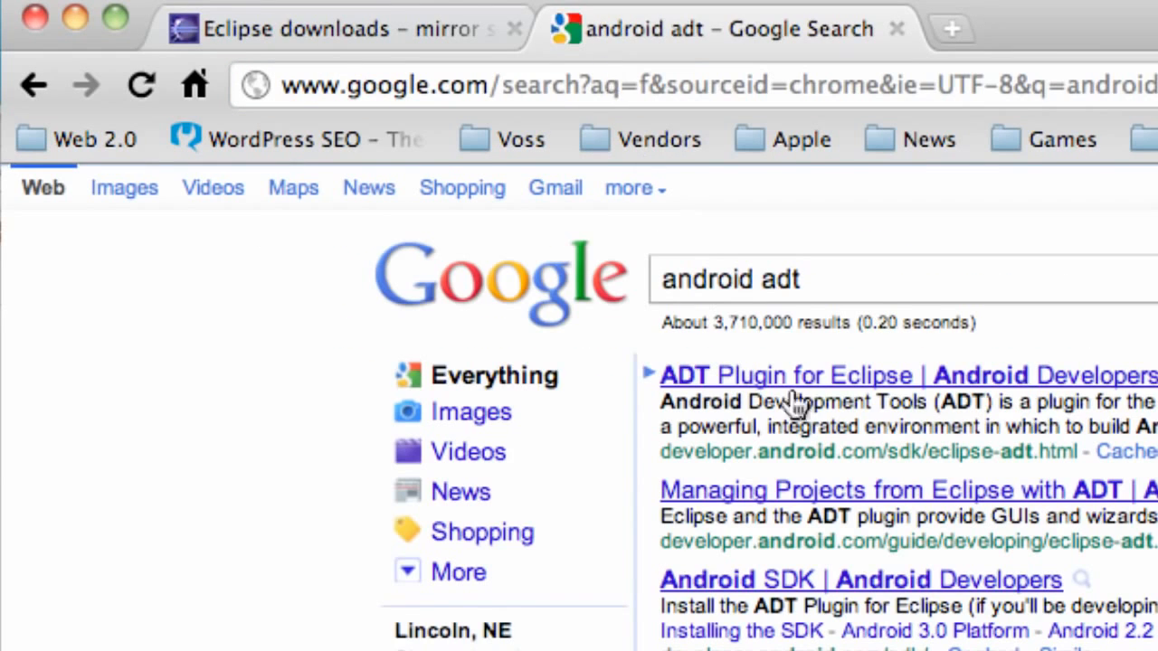
pyautogui.moveTo(684, 452); pyautogui.dragTo(848, 457)
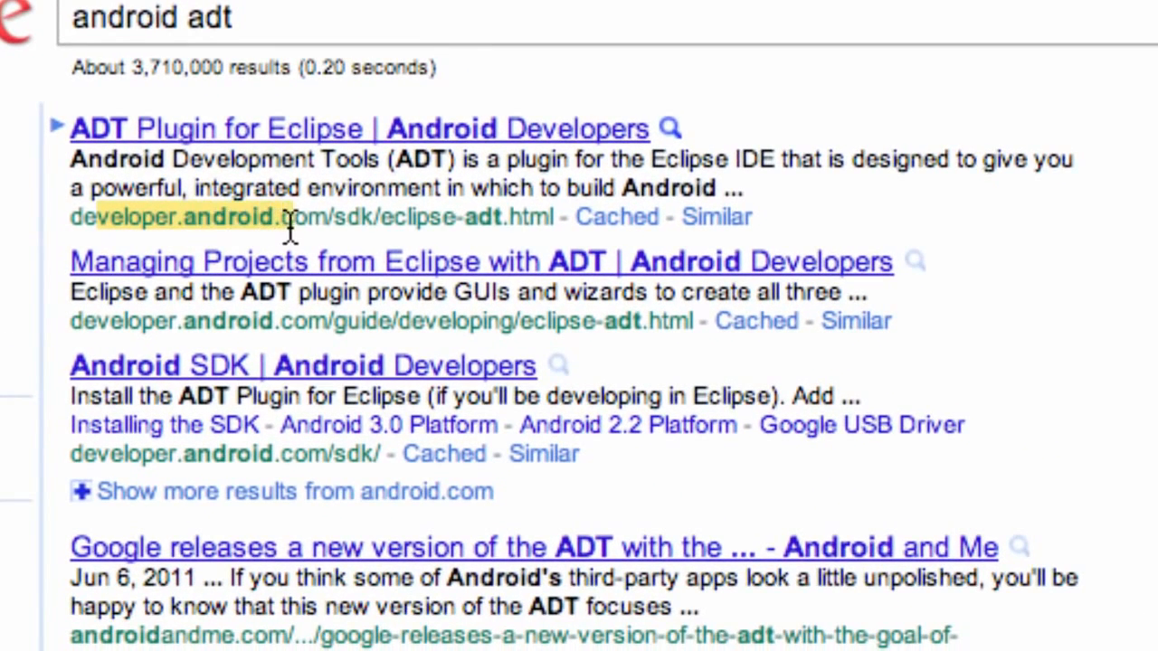
pyautogui.moveTo(290, 231); pyautogui.dragTo(329, 221)
pyautogui.click(331, 138)
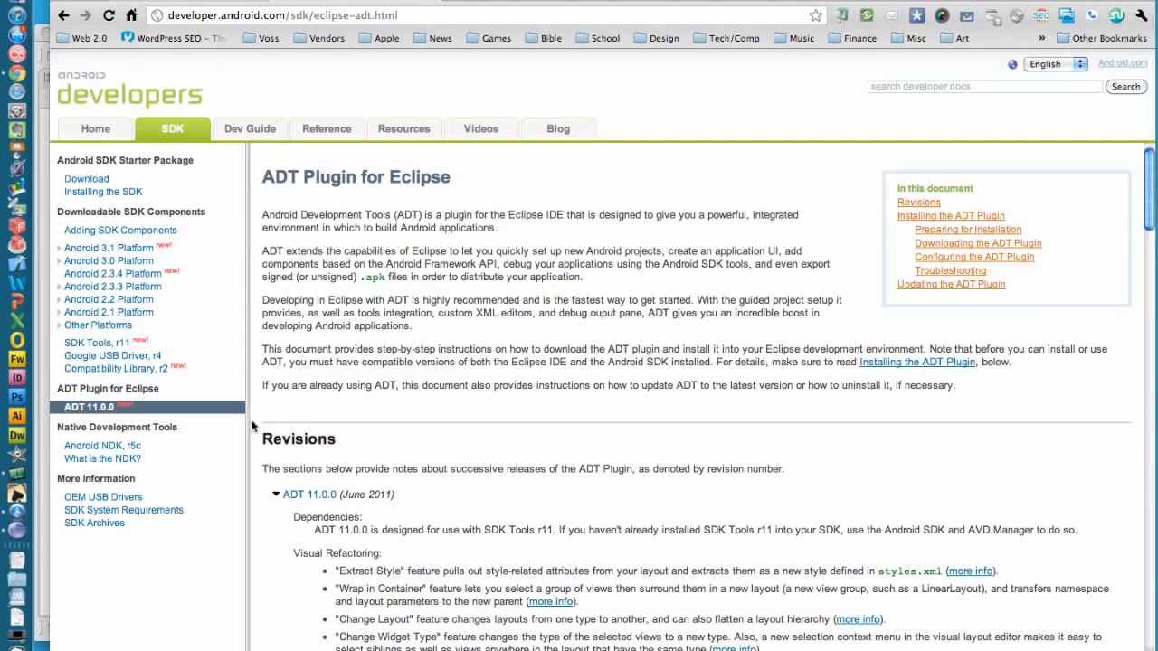
# Step: Find the Downloading the ADT Plugin instructions and the repository URL on the page
pyautogui.scroll(-8, 480, 312)
pyautogui.scroll(-20, 479, 312)
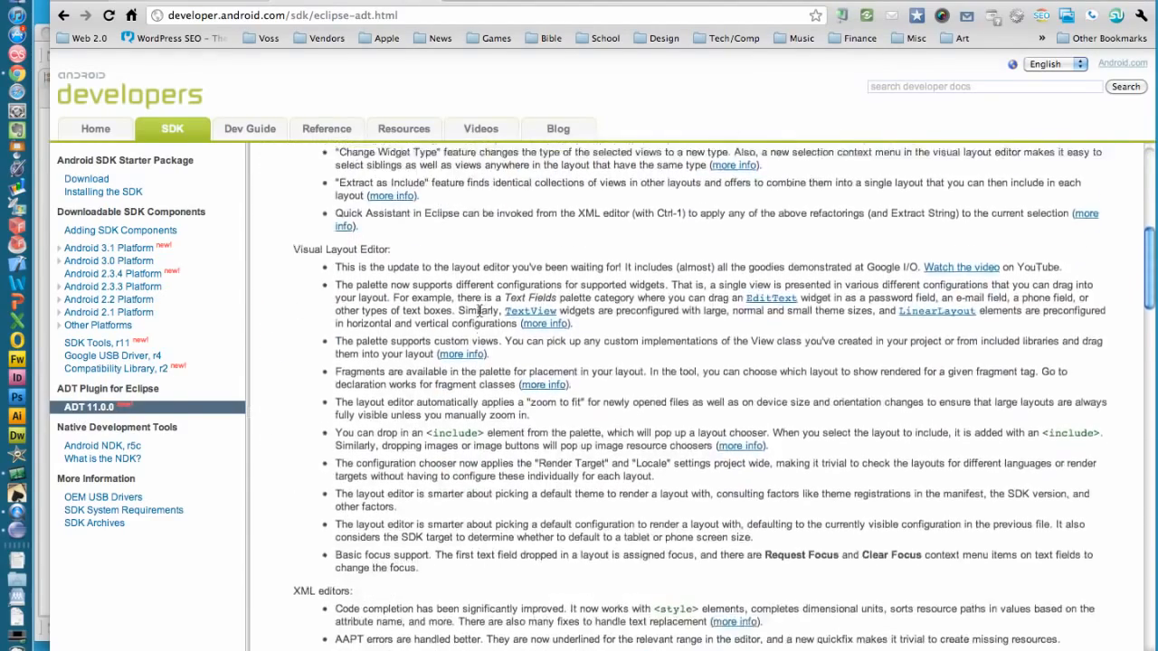
pyautogui.scroll(-10, 480, 312)
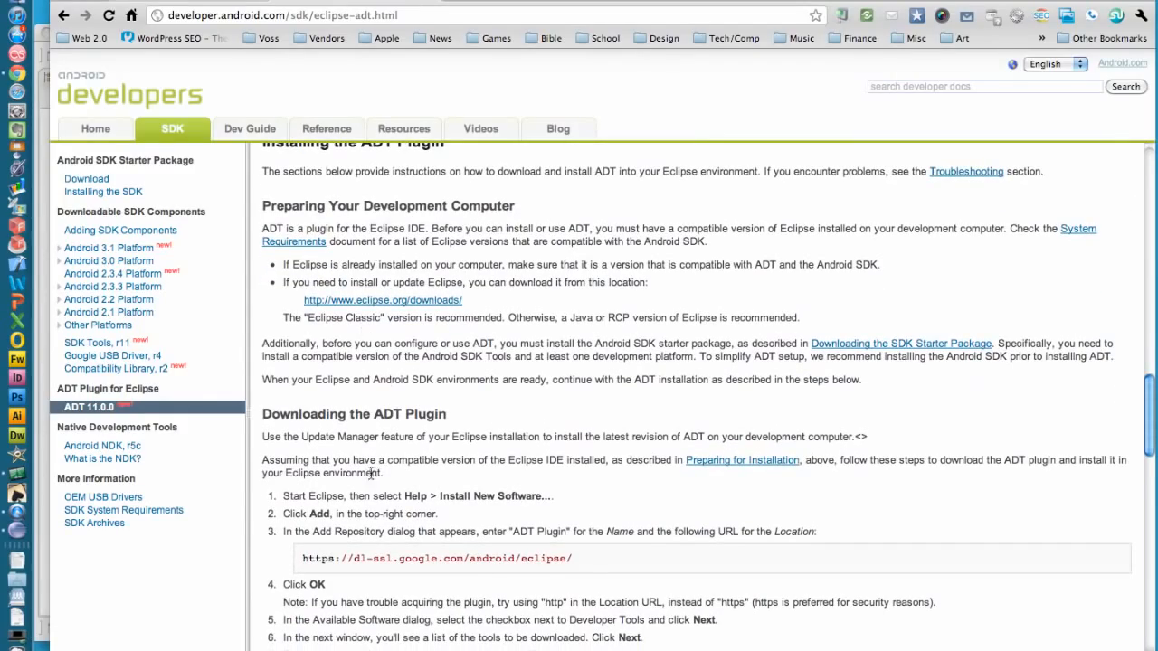
pyautogui.scroll(-2, 363, 330)
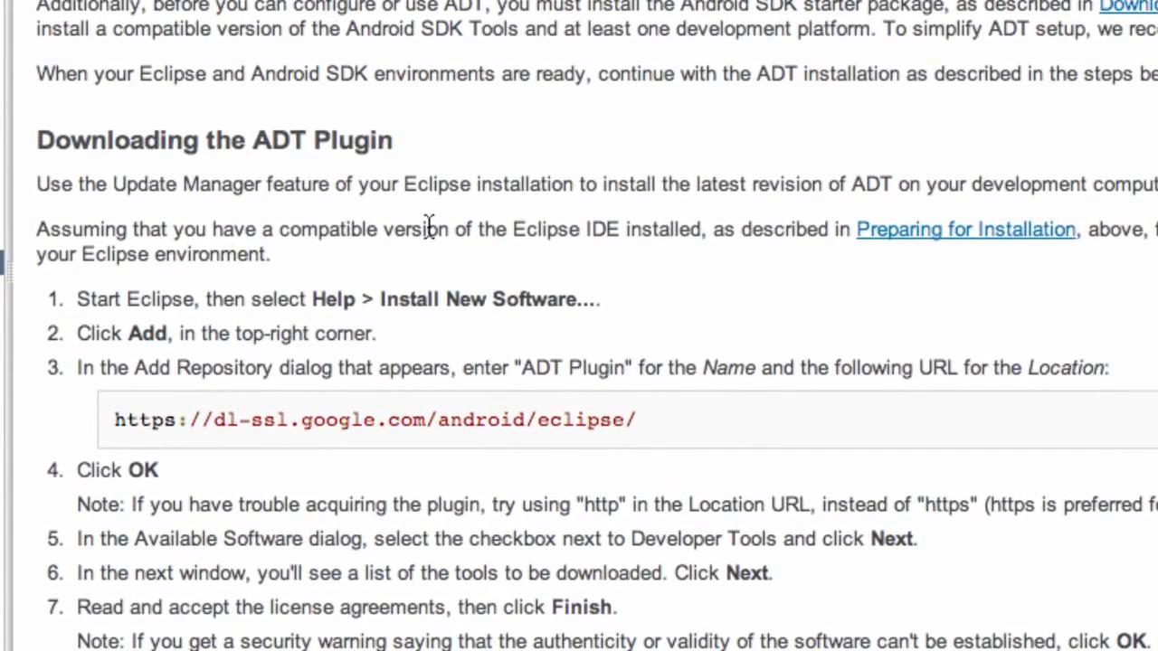
pyautogui.moveTo(647, 420); pyautogui.dragTo(111, 421)
pyautogui.press('super+c')
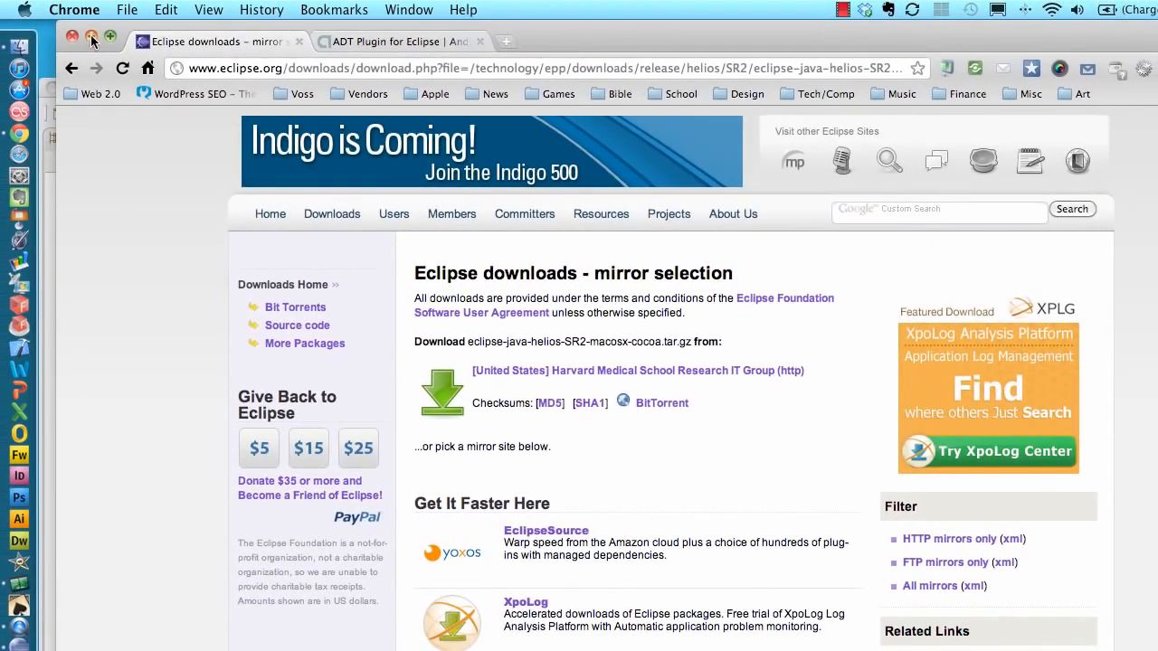
pyautogui.click(92, 38)
pyautogui.moveTo(554, 85); pyautogui.dragTo(612, 52)
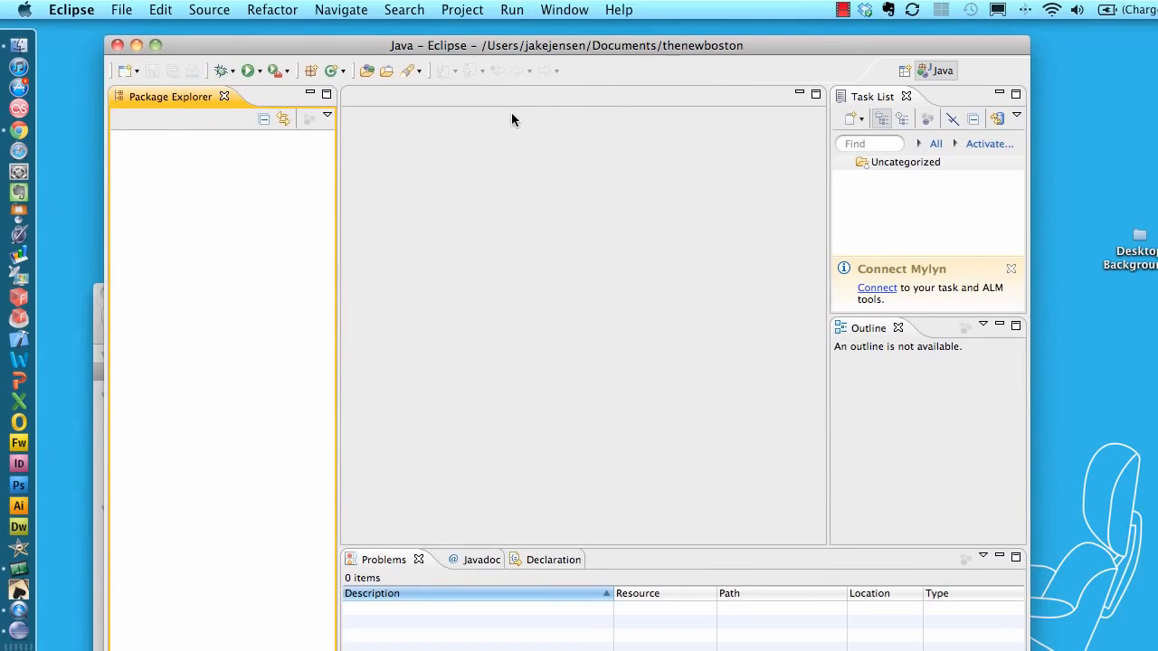
pyautogui.click(583, 8)
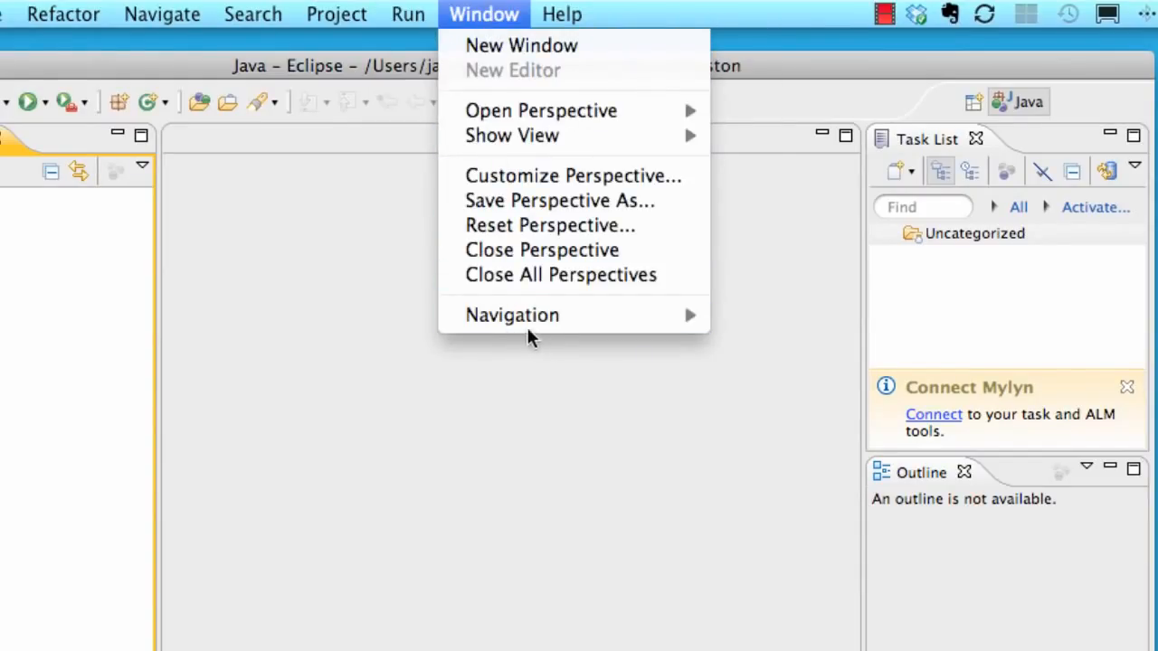
pyautogui.moveTo(550, 20)
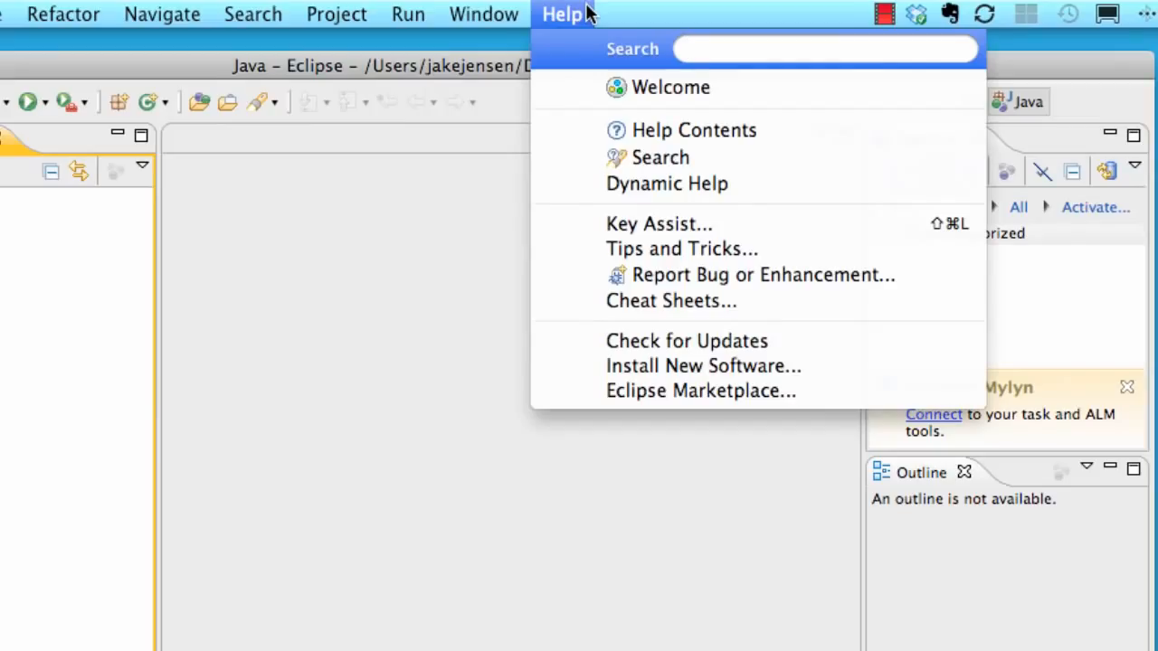
pyautogui.click(665, 371)
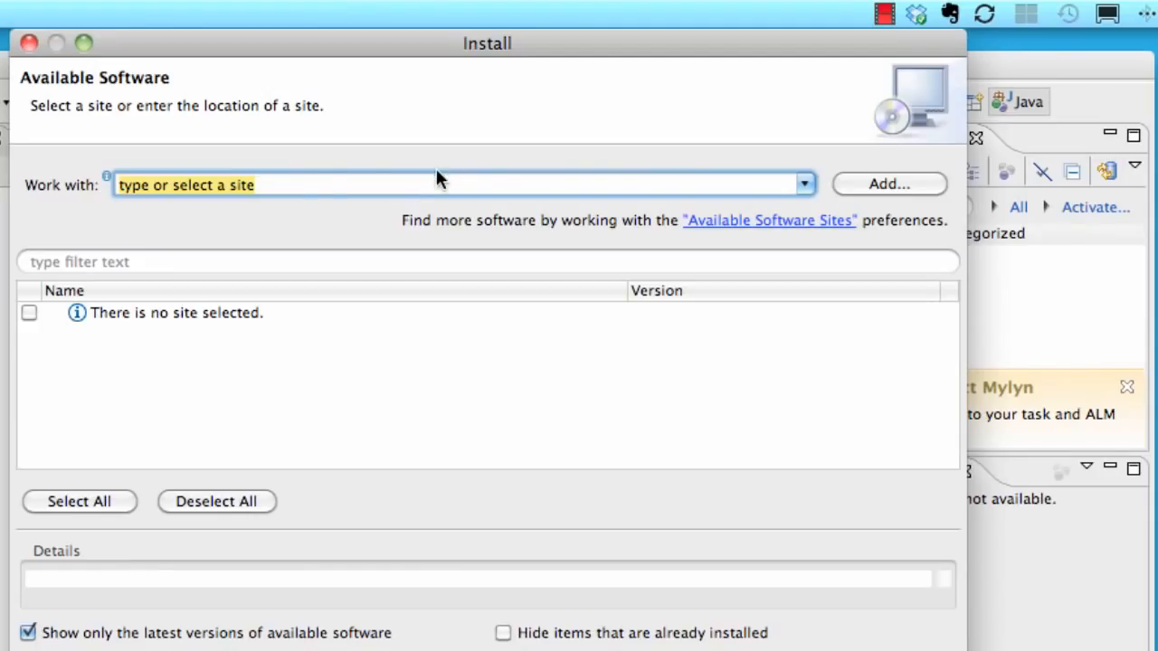
pyautogui.press('super+v')
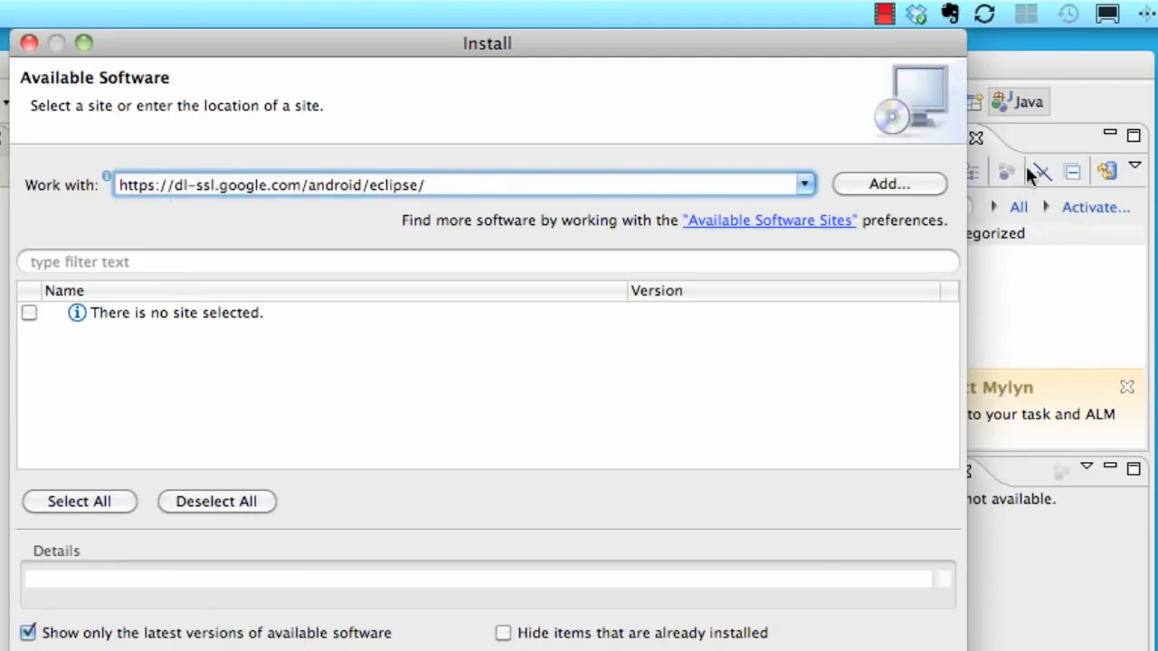
# Step: Add the pasted site as a repository named "android adt"
pyautogui.click(895, 181)
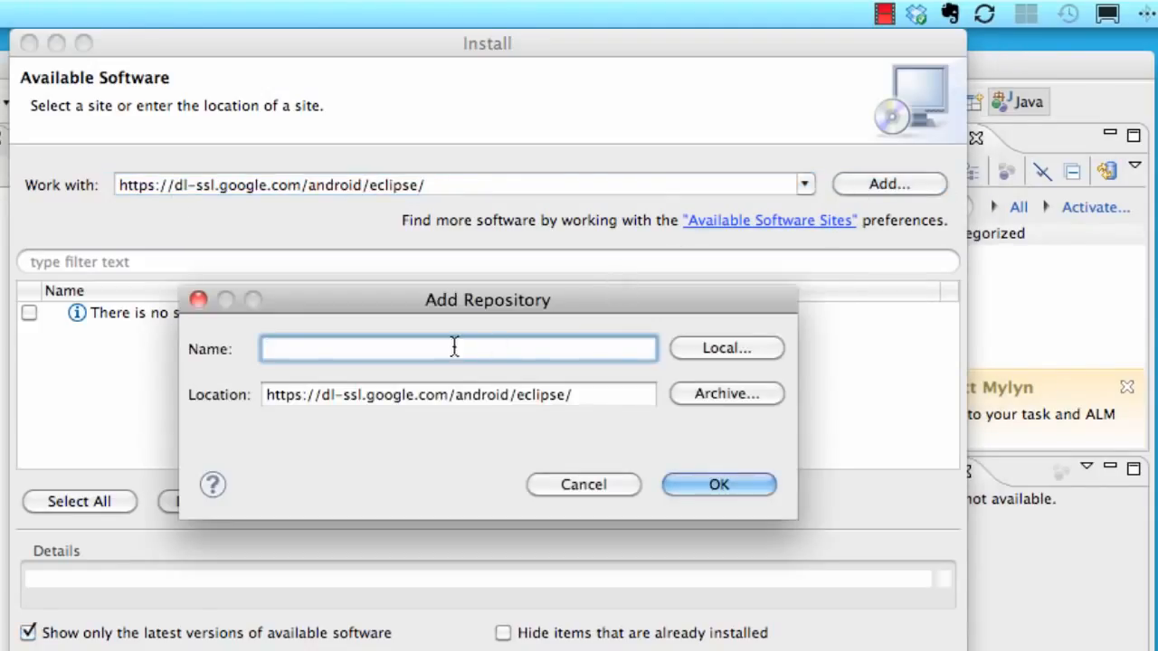
pyautogui.write('android adt')
pyautogui.click(465, 402)
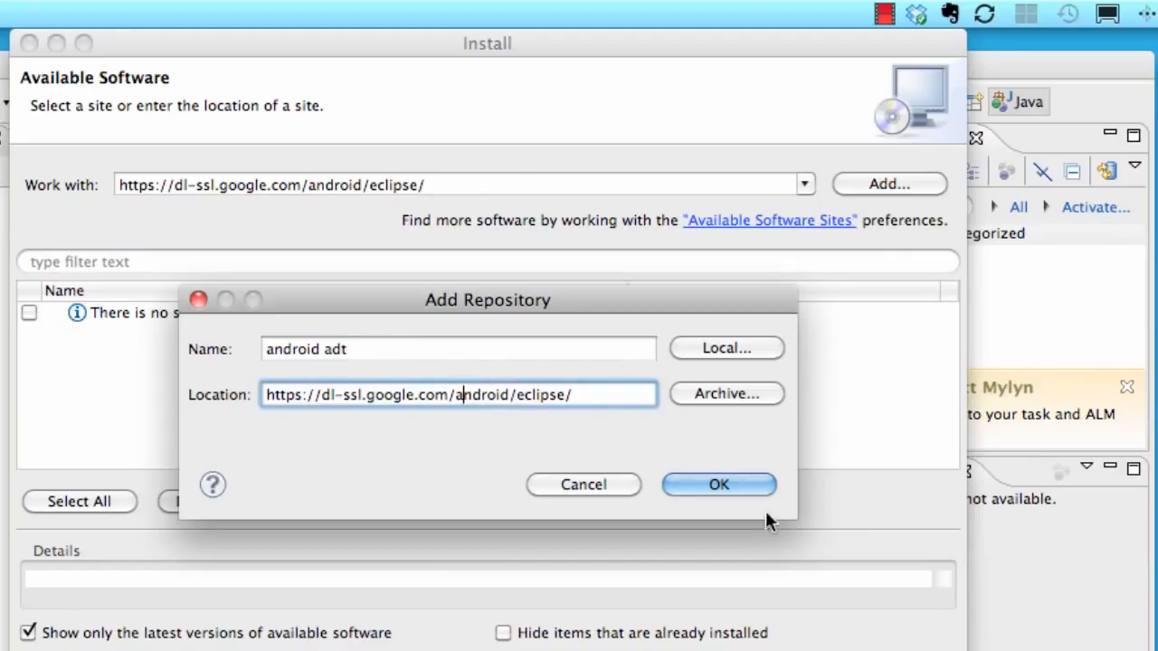
pyautogui.click(715, 486)
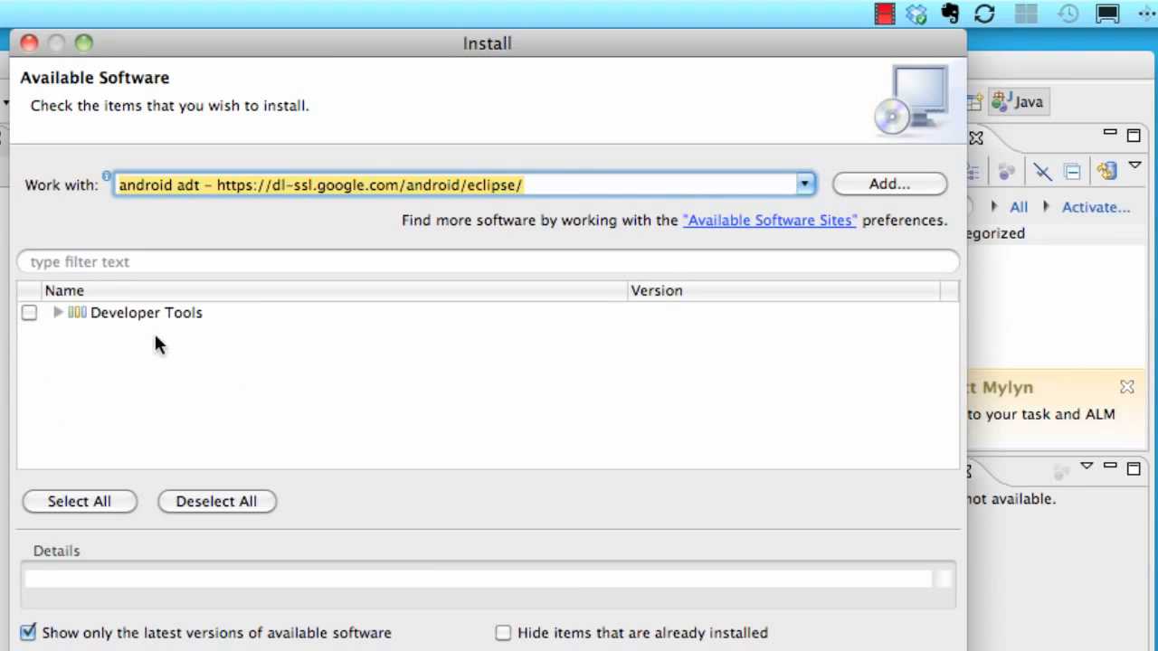
# Step: Select Developer Tools for installation, review the Android items in the install details and continue to the licenses
pyautogui.click(32, 312)
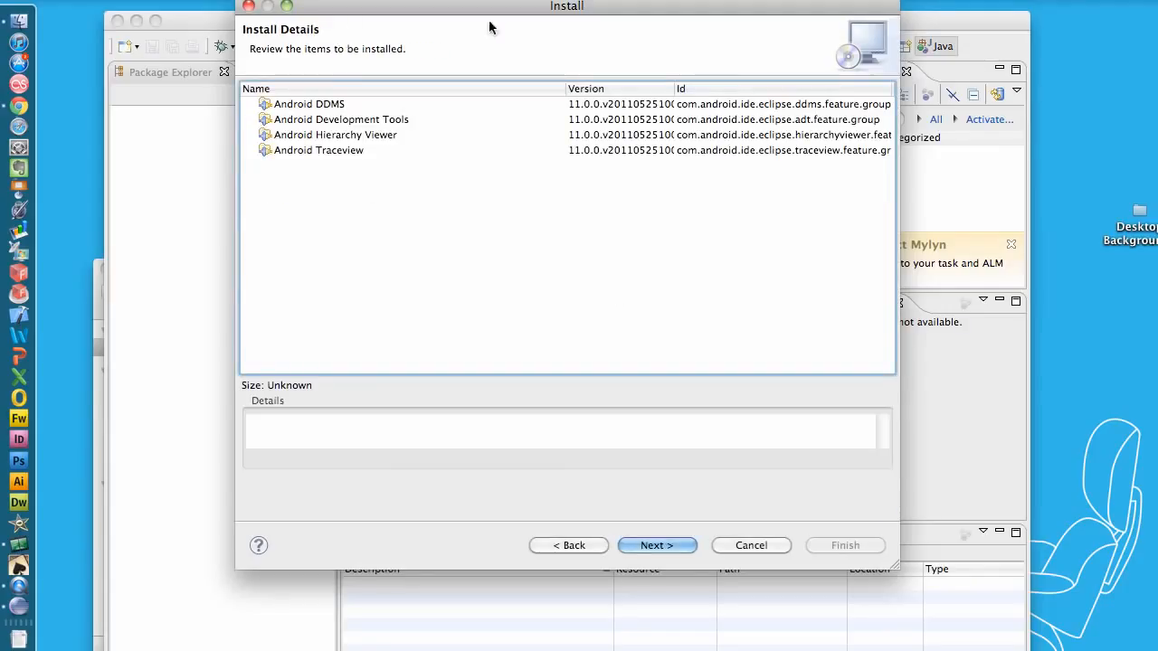
pyautogui.click(322, 105)
pyautogui.click(315, 125)
pyautogui.click(315, 137)
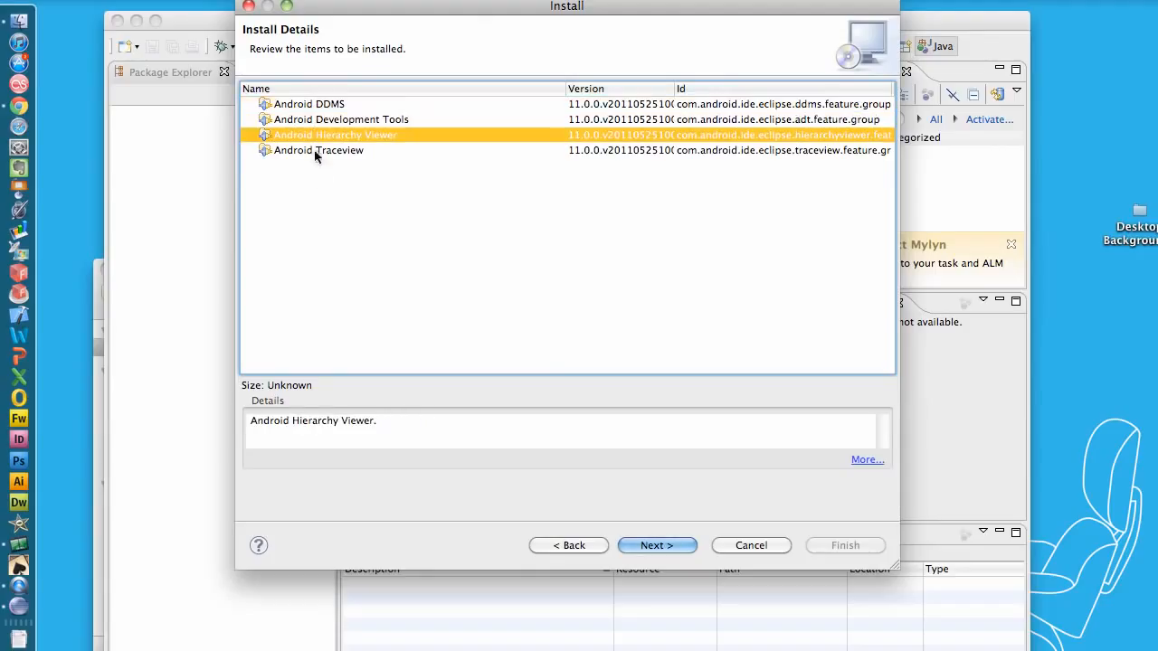
pyautogui.click(659, 546)
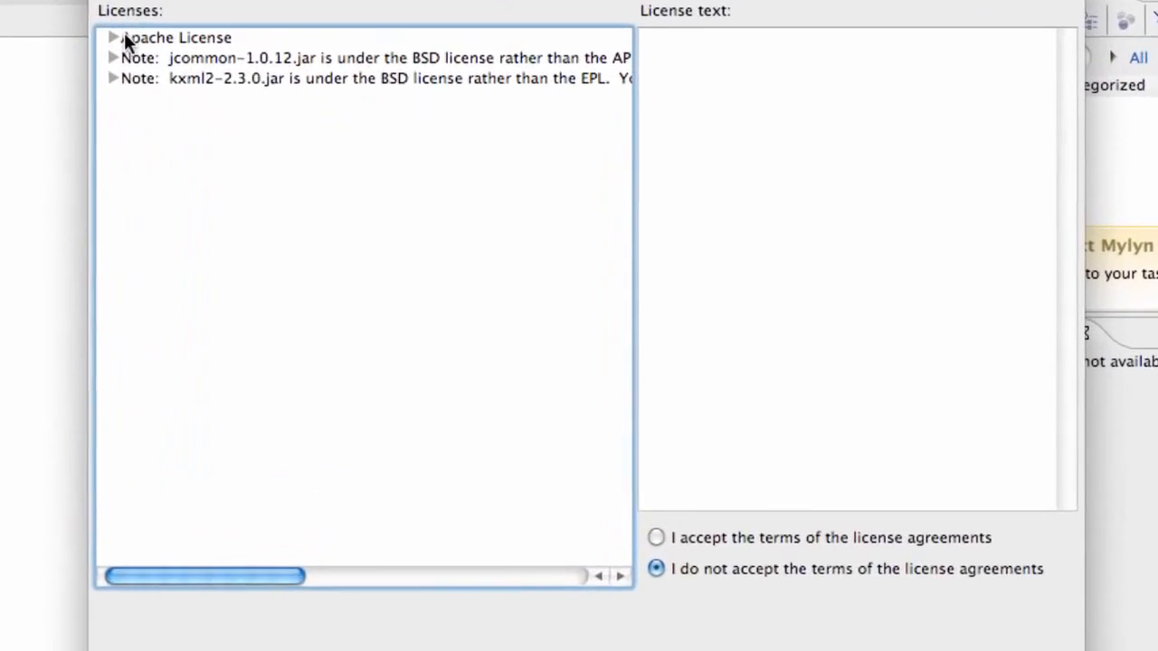
# Step: Review the Apache, jcommon and kxml2 license texts, accept the license terms and start installing the software
pyautogui.click(200, 40)
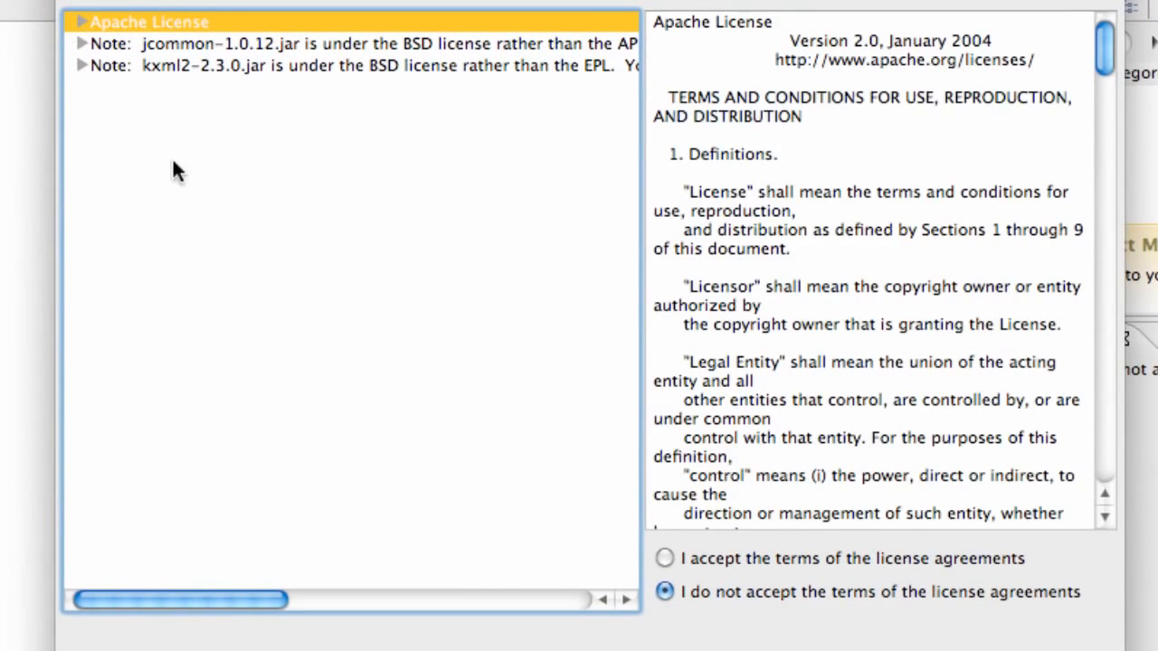
pyautogui.click(666, 557)
pyautogui.click(176, 43)
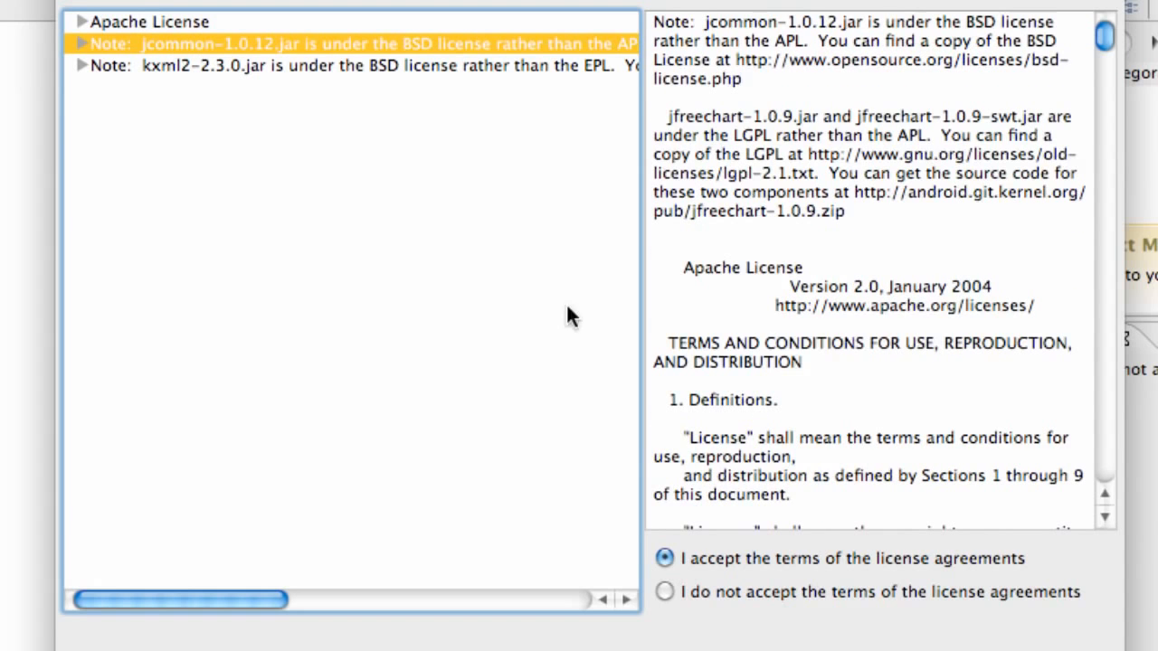
pyautogui.click(400, 65)
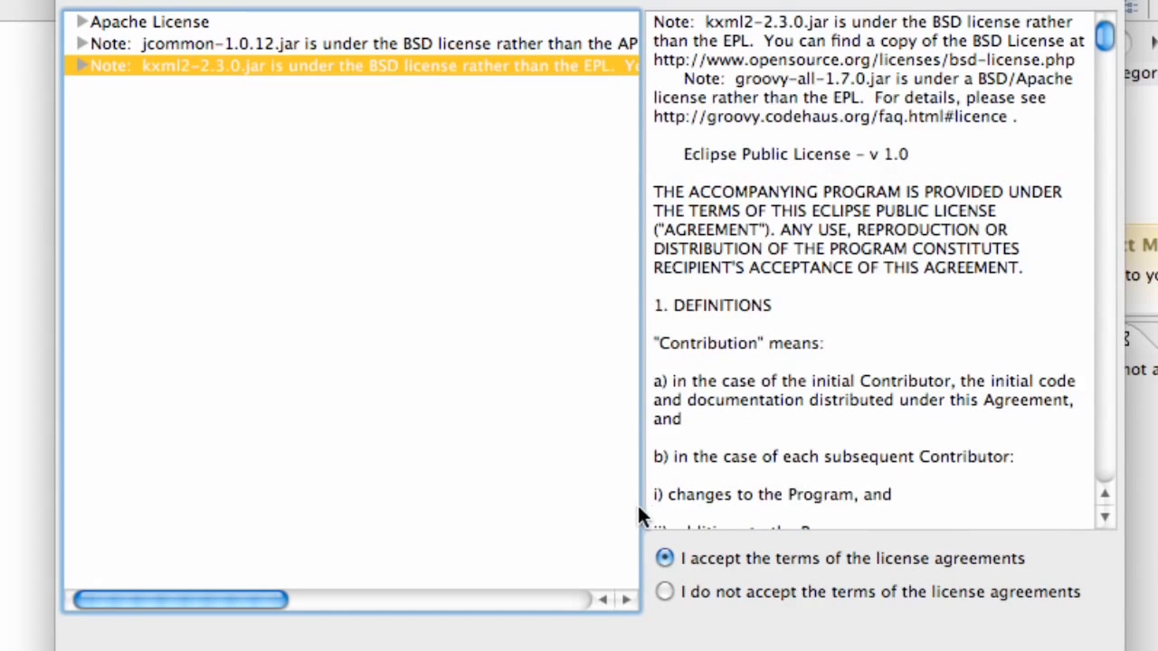
pyautogui.scroll(-10, 851, 256)
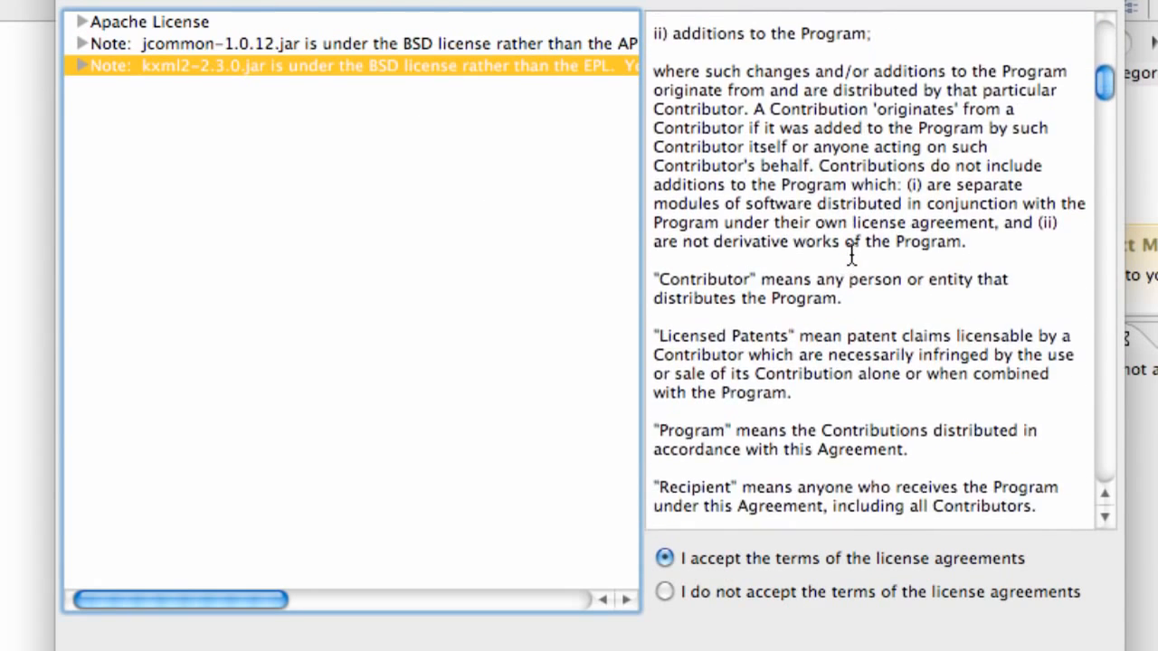
pyautogui.scroll(10, 851, 256)
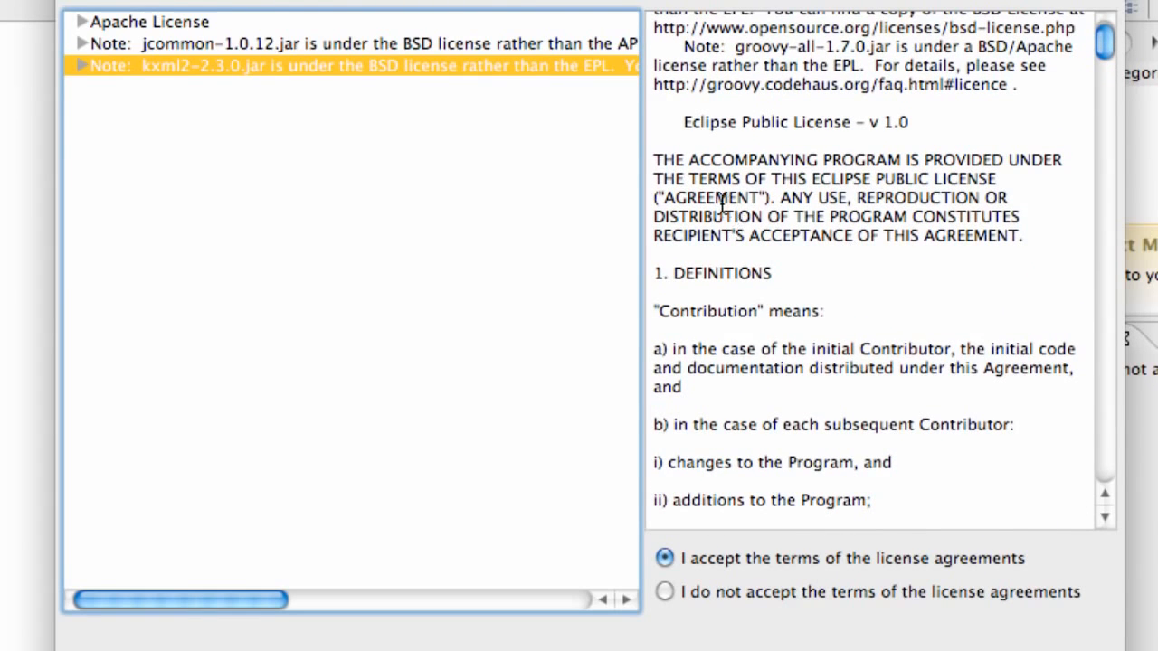
pyautogui.scroll(2, 721, 204)
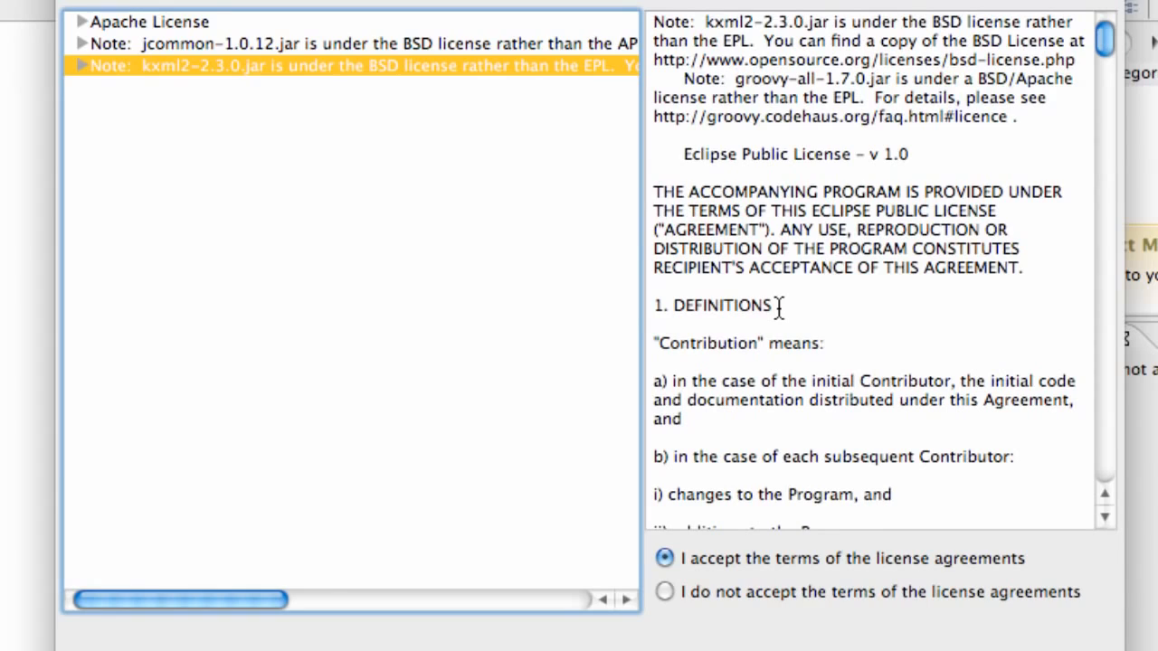
pyautogui.scroll(-15, 779, 307)
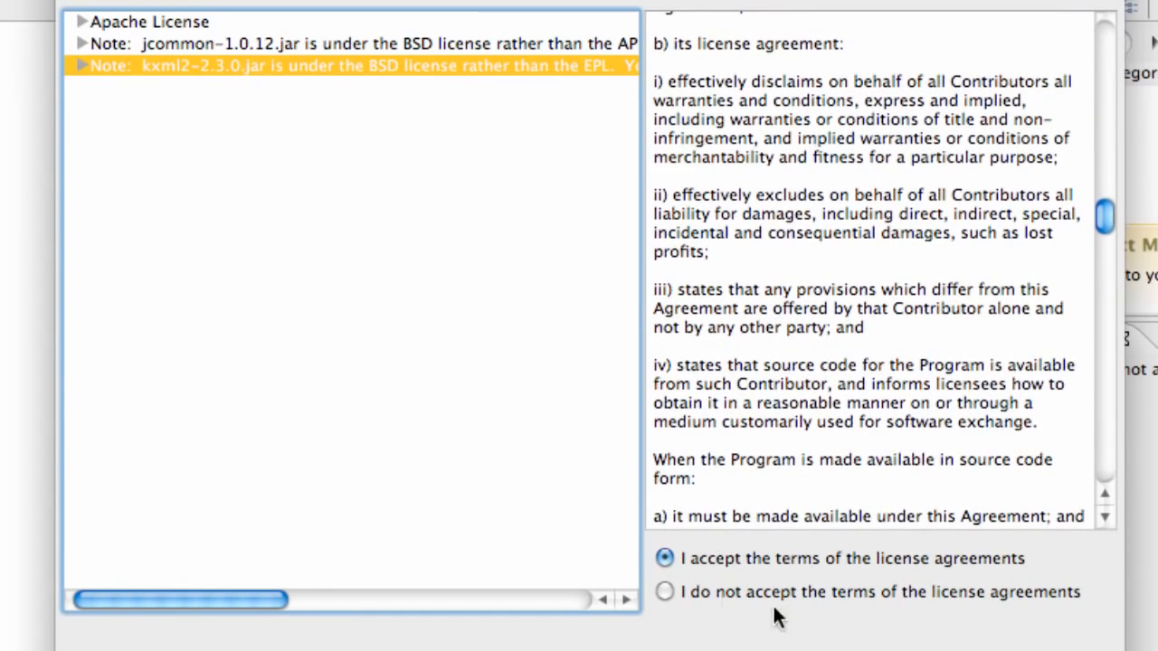
pyautogui.click(1023, 650)
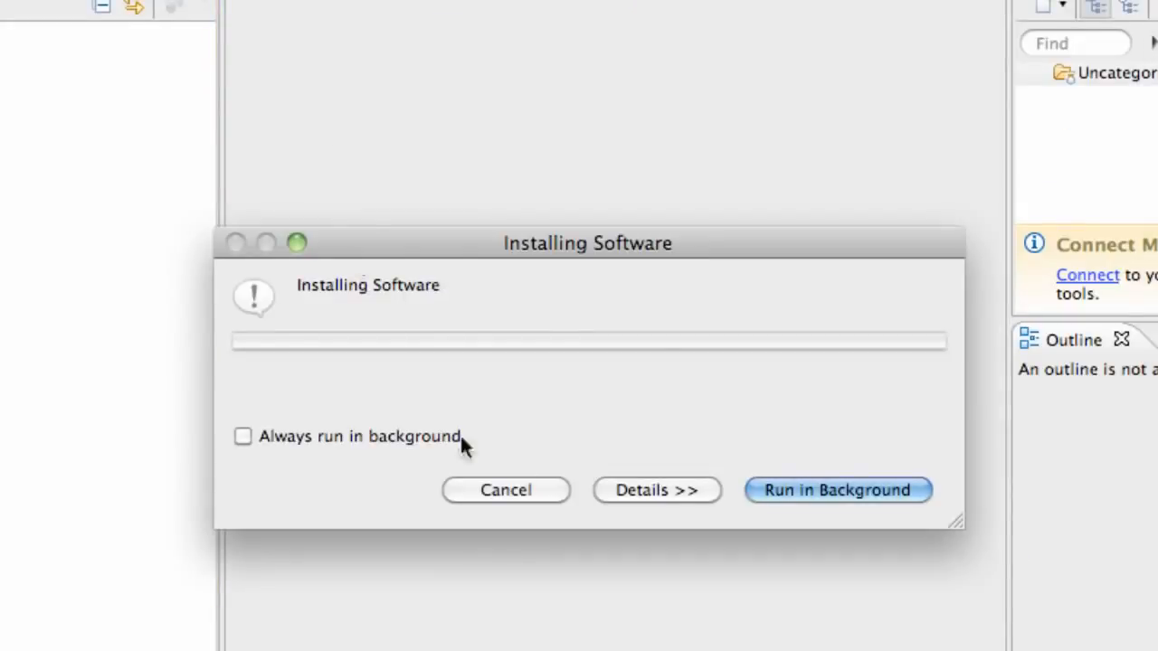